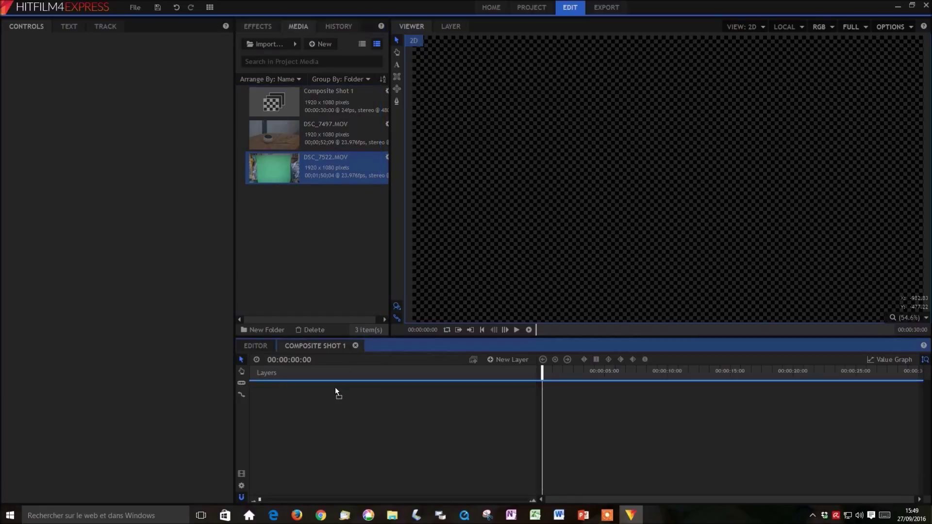
Step: Scrub through the DSC_7522.MOV green-screen footage to find the section with the hooded figure worth keeping
left_click(558, 368)
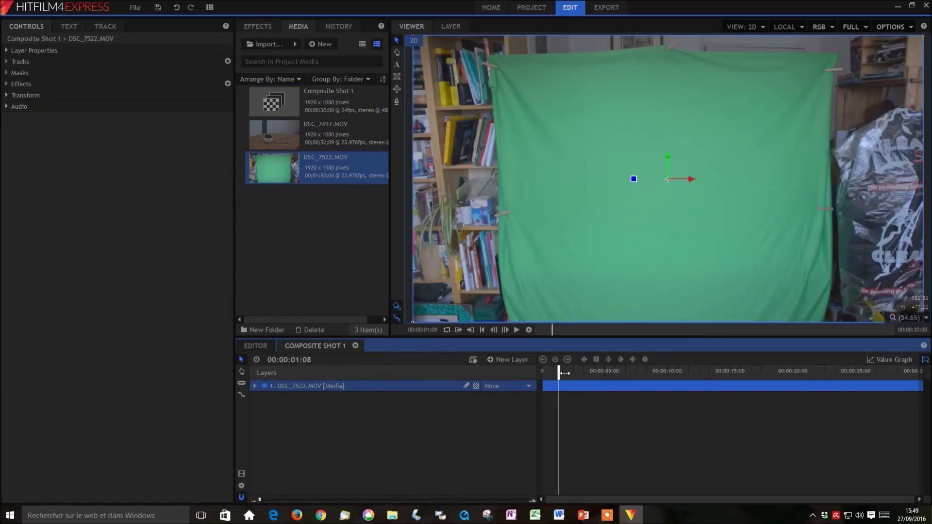
left_click(596, 374)
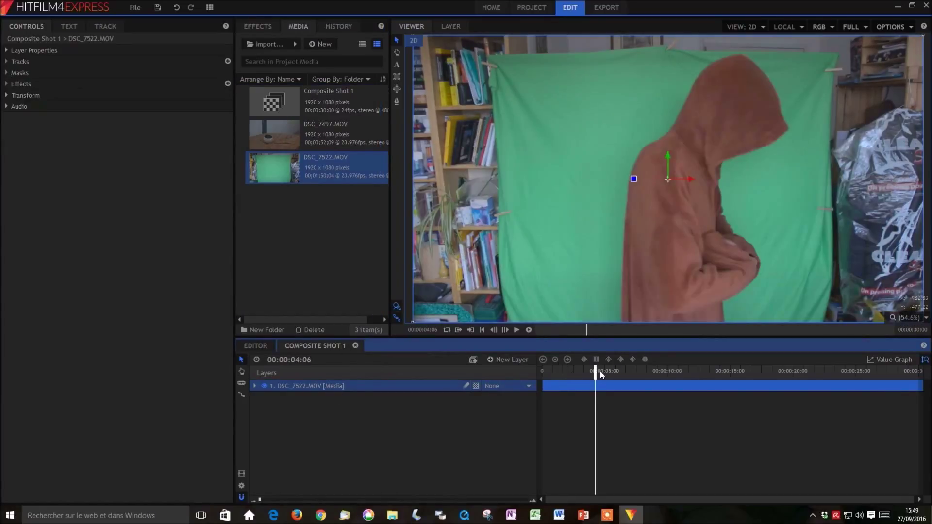
left_click(668, 371)
left_click(712, 372)
left_click(777, 373)
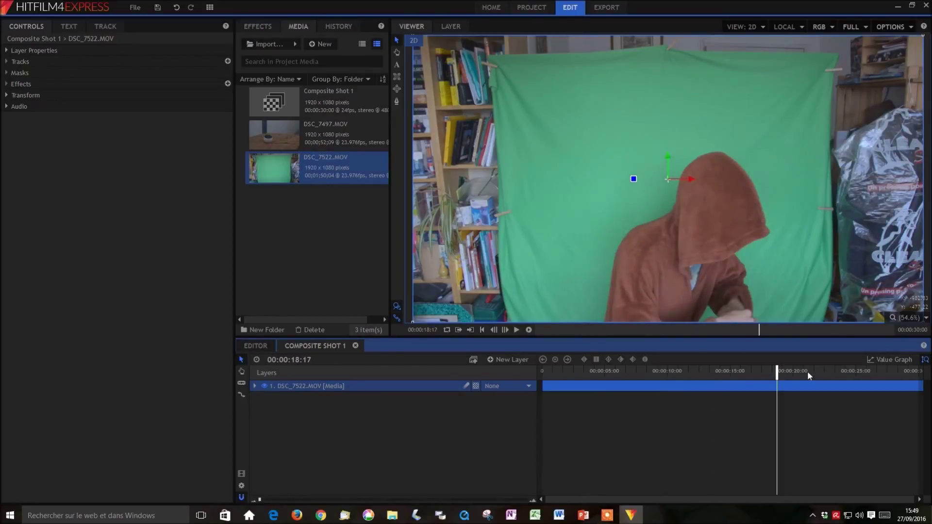
left_click(639, 374)
left_click(596, 374)
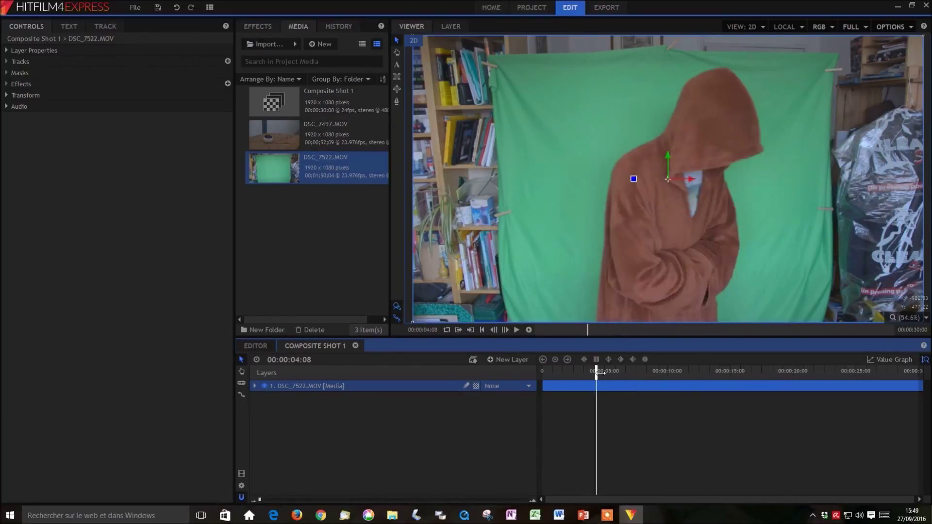
left_click(653, 373)
left_click_drag(656, 375, 729, 374)
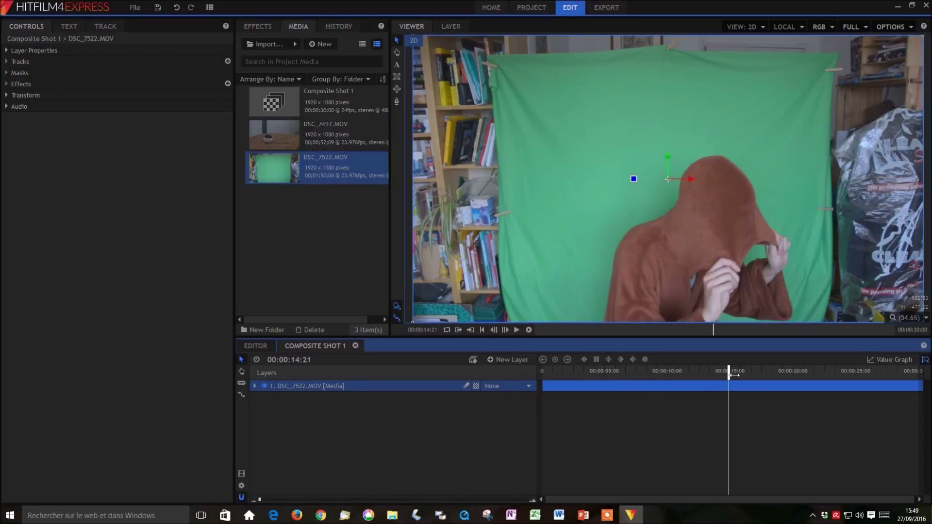
Step: Slice the DSC_7522.MOV layer at 00:00:16:03
left_click(744, 372)
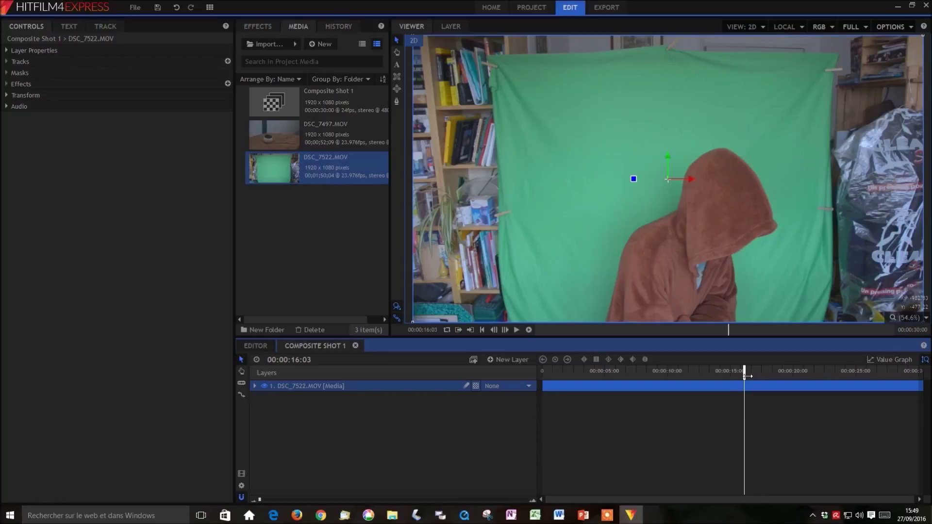
left_click(239, 384)
left_click(748, 386)
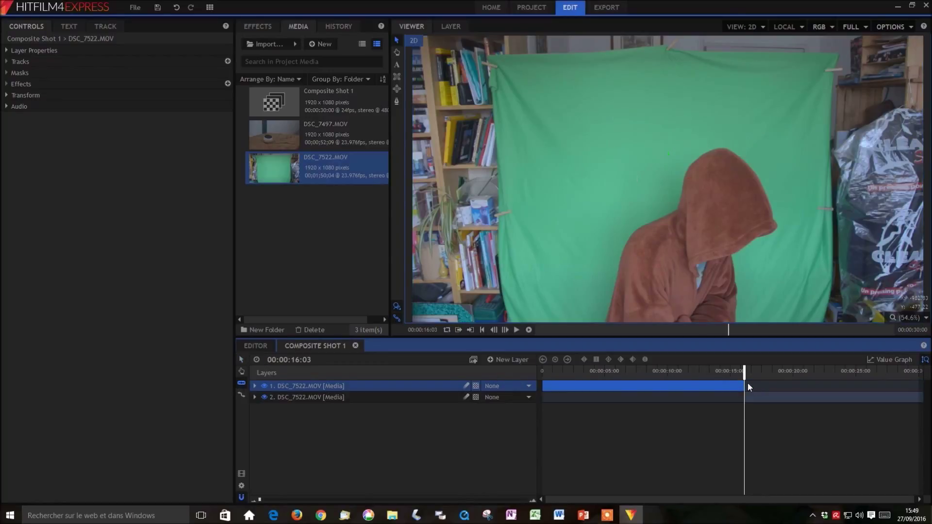
Step: Slice the later part of the DSC_7522.MOV footage again at 00:00:23:01
left_click_drag(750, 371, 836, 371)
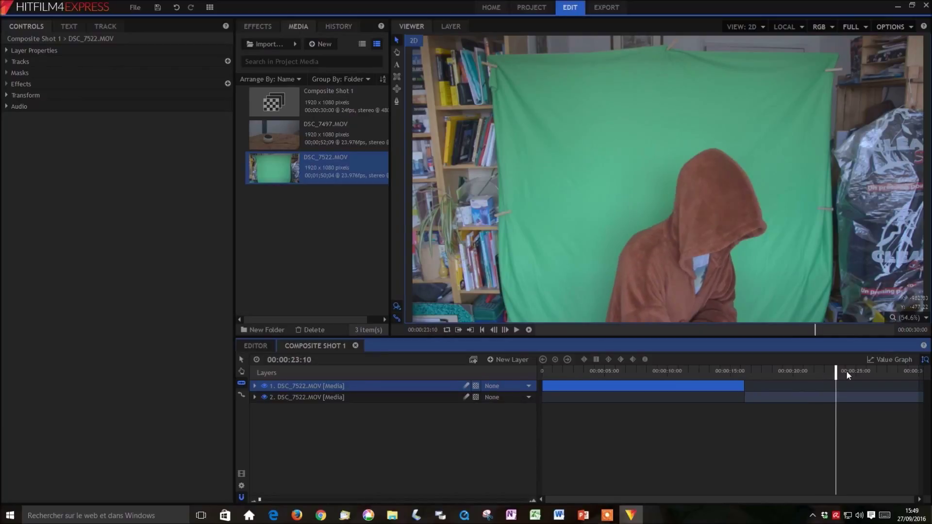
left_click(847, 372)
left_click(831, 373)
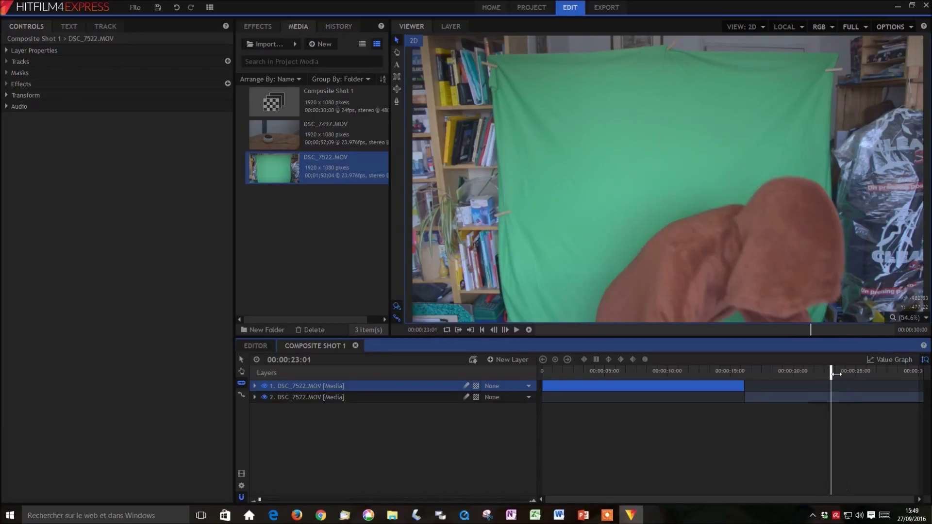
left_click(840, 399)
Step: Remove the first and last DSC_7522.MOV segments, keeping only the middle one
right_click(297, 387)
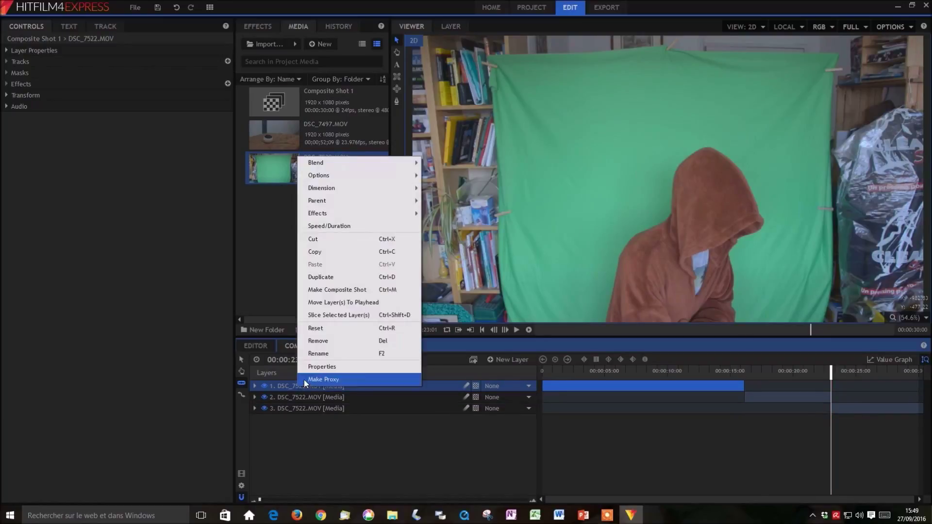
left_click(320, 345)
right_click(320, 397)
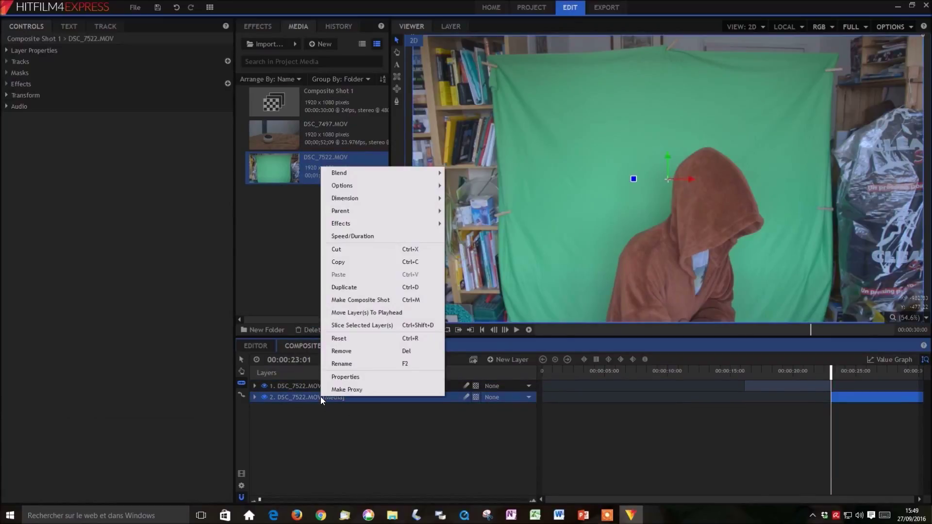
left_click(334, 354)
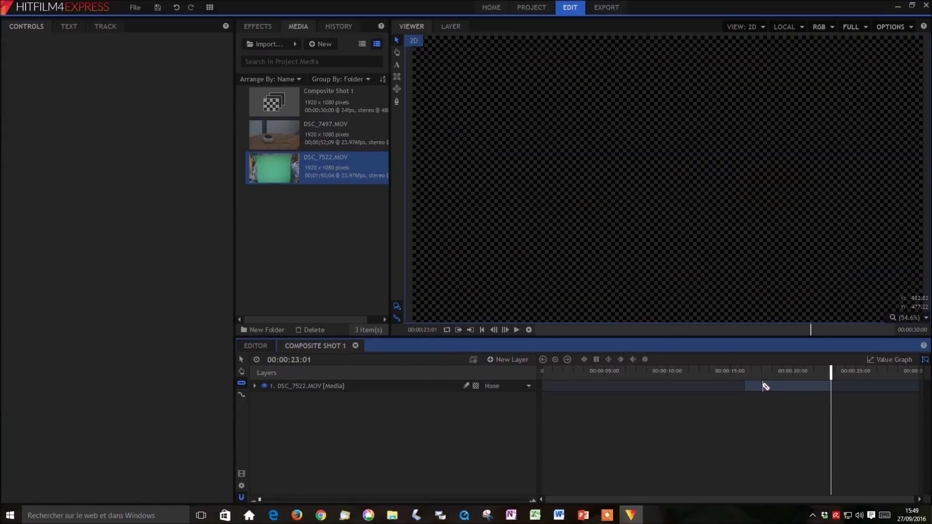
Step: Move the remaining DSC_7522.MOV segment to the timeline start and add DSC_7497.MOV as a layer beneath it
left_click(241, 359)
left_click_drag(750, 384, 551, 389)
left_click(318, 135)
left_click_drag(357, 375, 515, 391)
Step: Draw a closed freehand mask on the DSC_7522.MOV layer loosely around the hooded figure, and check it against the figure's movement
left_click(582, 373)
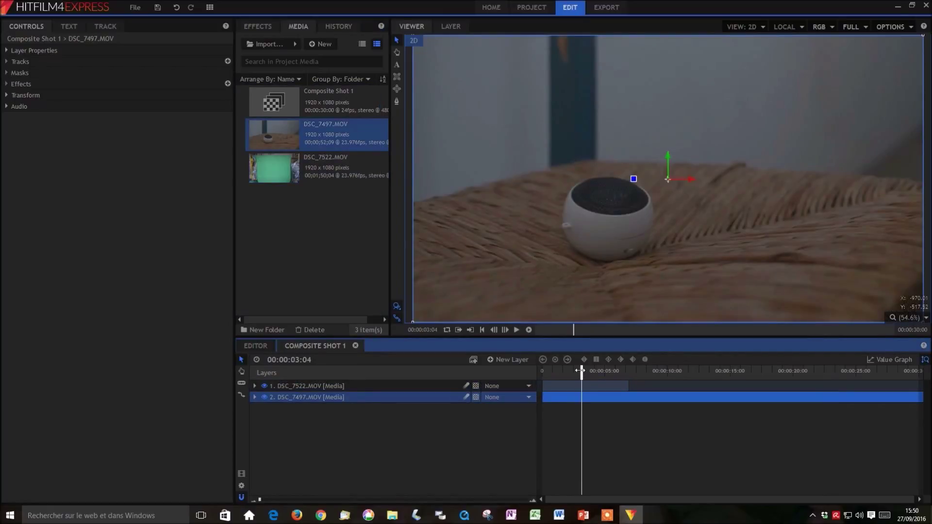
left_click(398, 101)
left_click(353, 387)
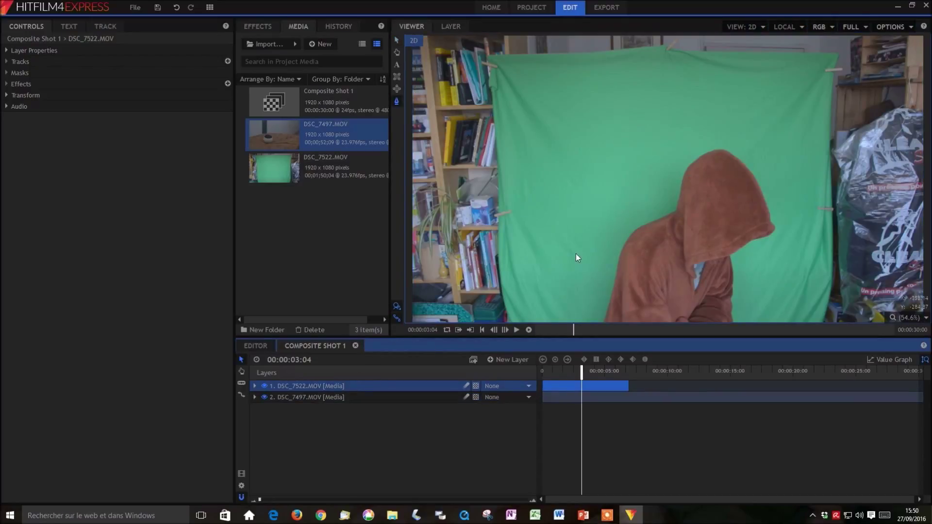
scroll(576, 253, "down", 3)
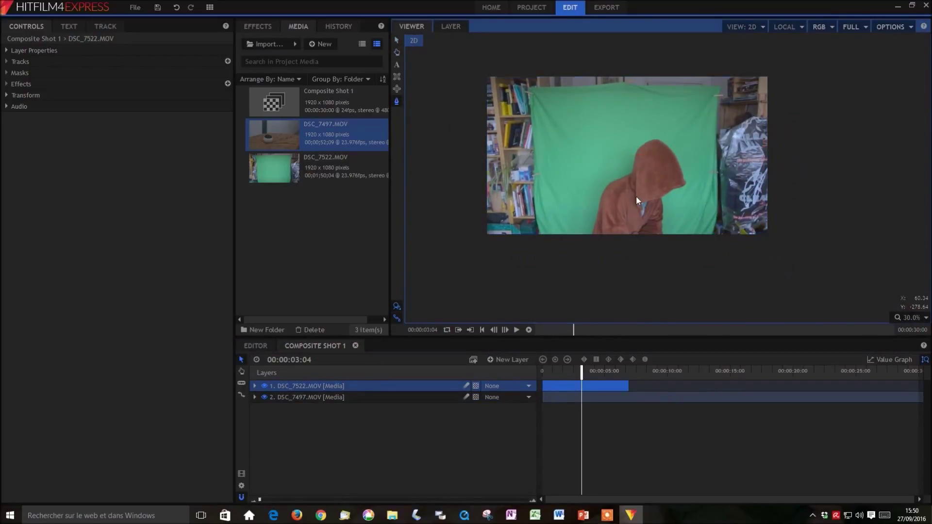
scroll(637, 200, "up", 1)
left_click(566, 254)
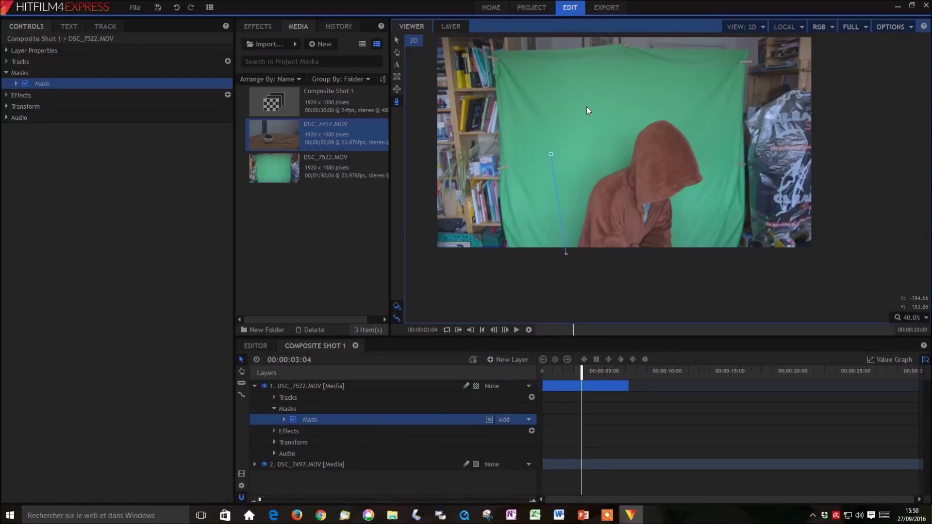
left_click(704, 128)
left_click(567, 254)
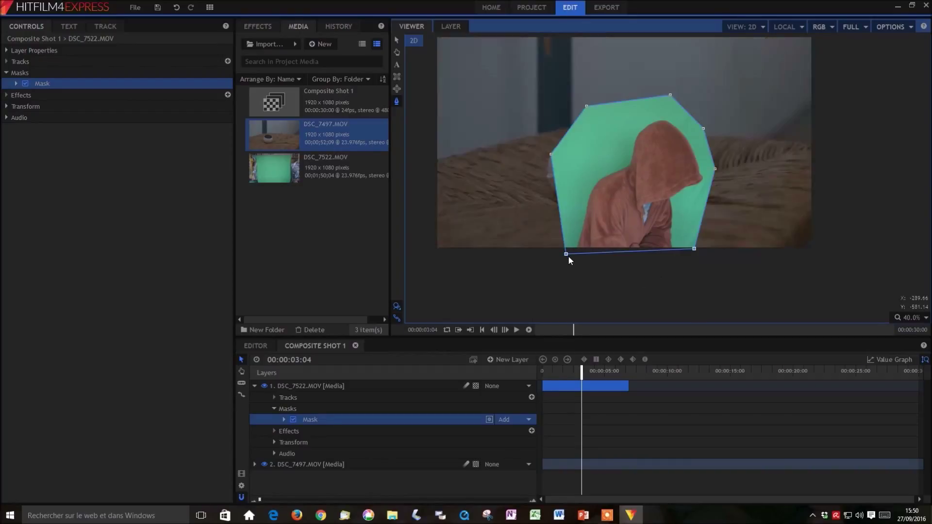
left_click_drag(596, 377, 561, 375)
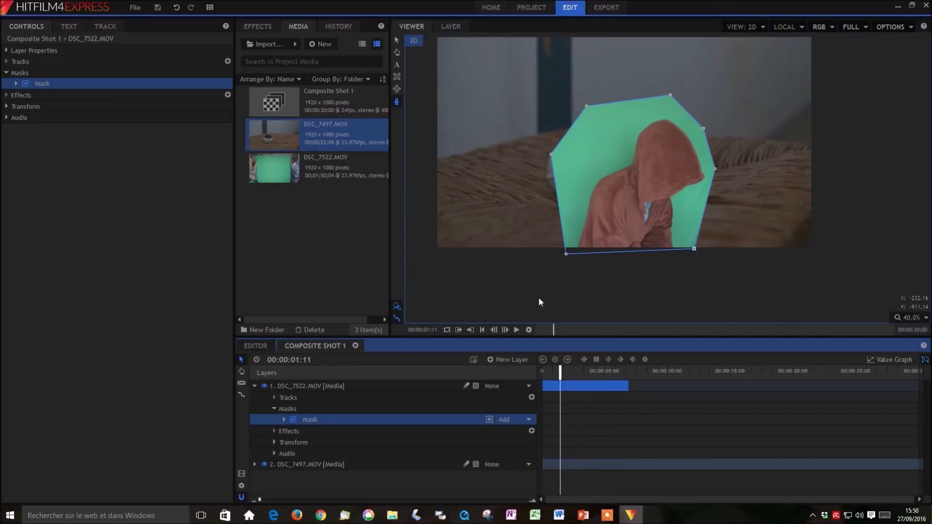
Step: Find the Color Difference Key effect by searching for "key" and apply it to the DSC_7522.MOV layer
left_click(258, 27)
left_click(285, 46)
type("key")
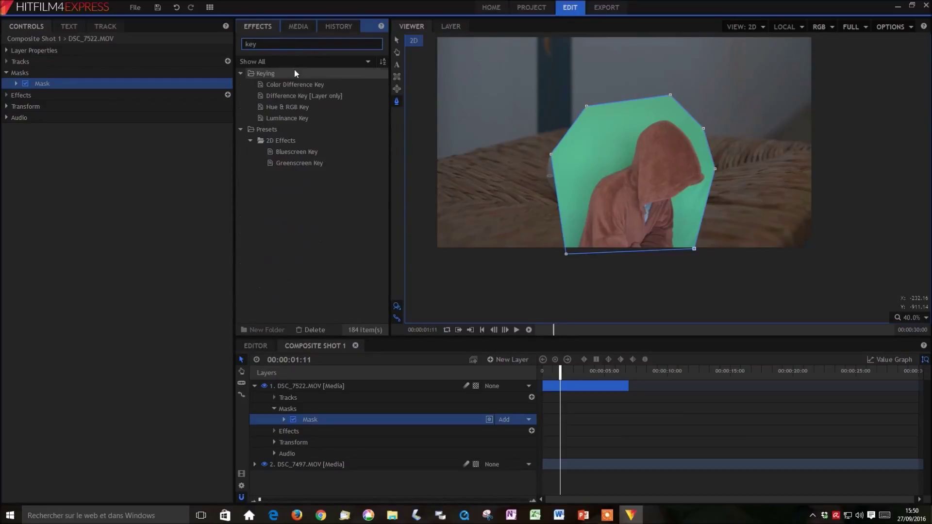
left_click(323, 83)
left_click_drag(362, 155, 343, 386)
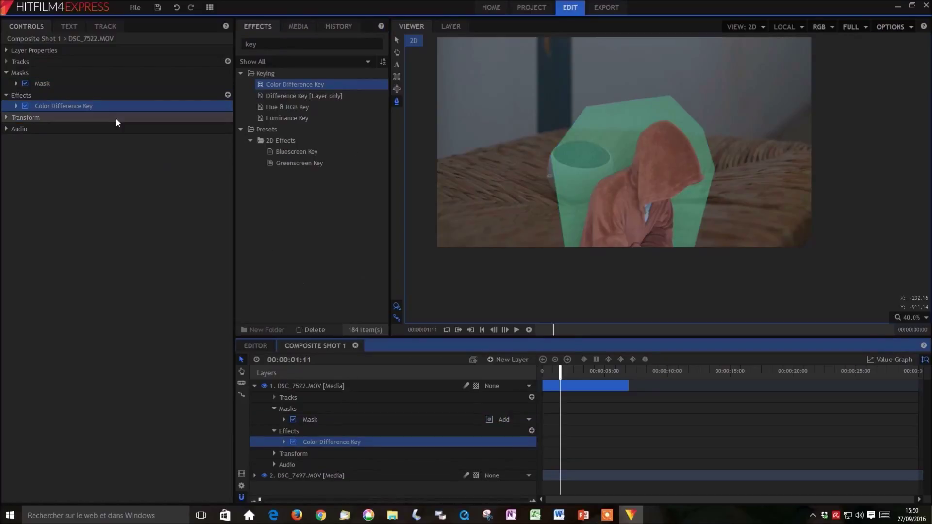
Step: Set the Color Difference Key's Min to 0.93 while viewing the matte, and switch the matte view off again
left_click(16, 106)
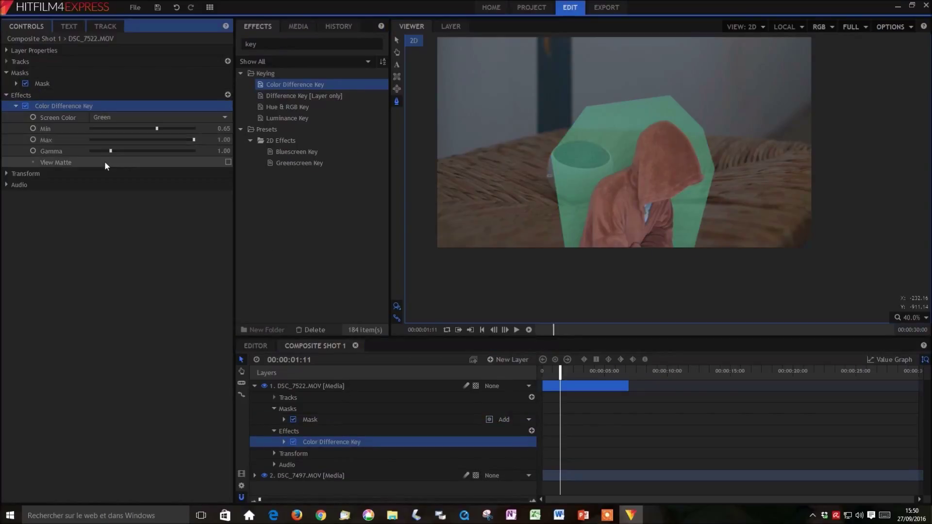
left_click(228, 162)
left_click_drag(157, 128, 186, 128)
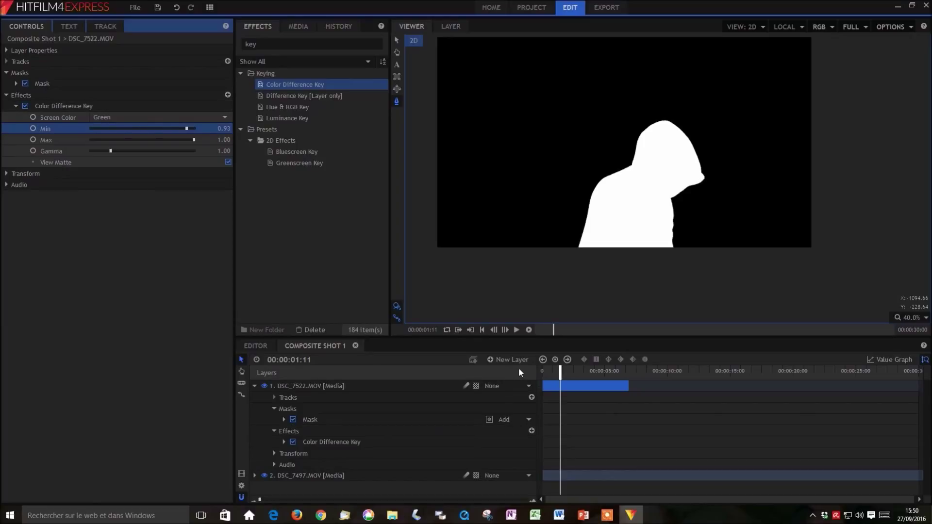
left_click(227, 162)
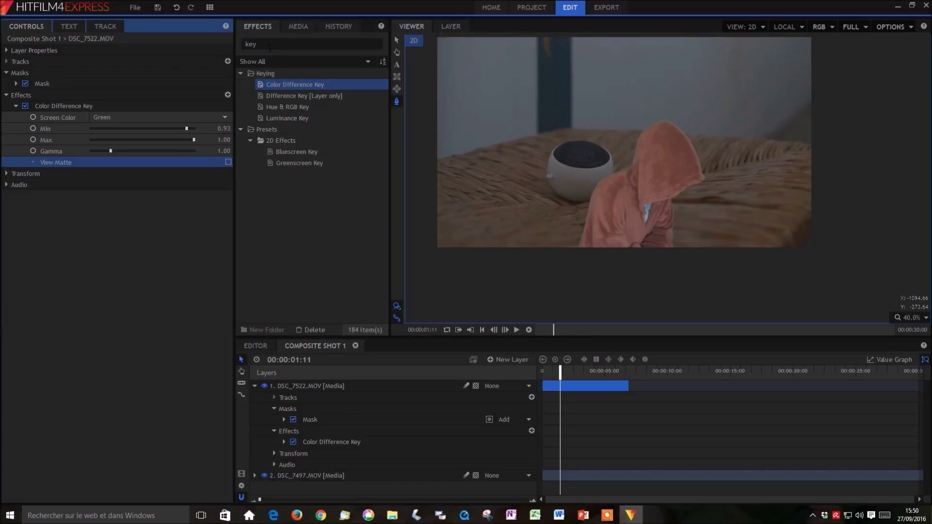
Step: Add Spill Removal after the Color Difference Key and Chroma UV Blur before it on the DSC_7522.MOV layer
left_click_drag(266, 43, 205, 48)
key("BackSpace")
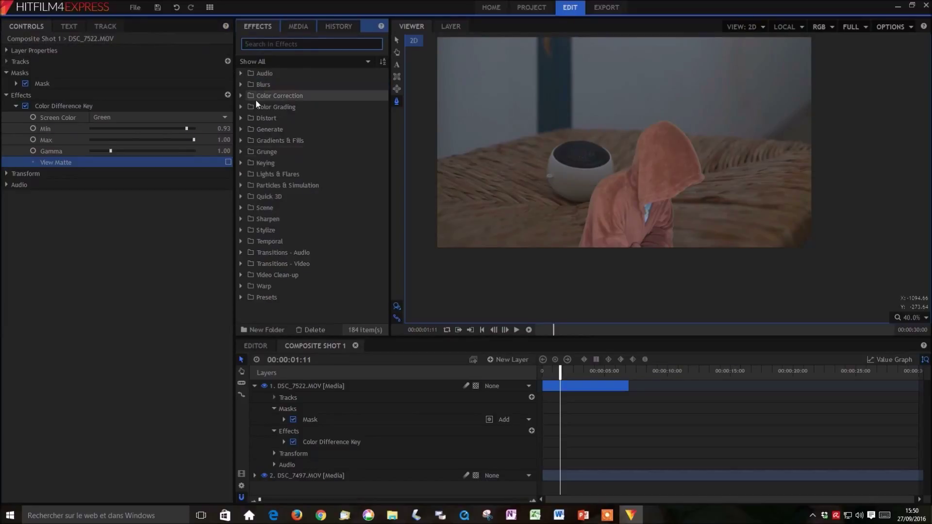
left_click(242, 163)
left_click(250, 174)
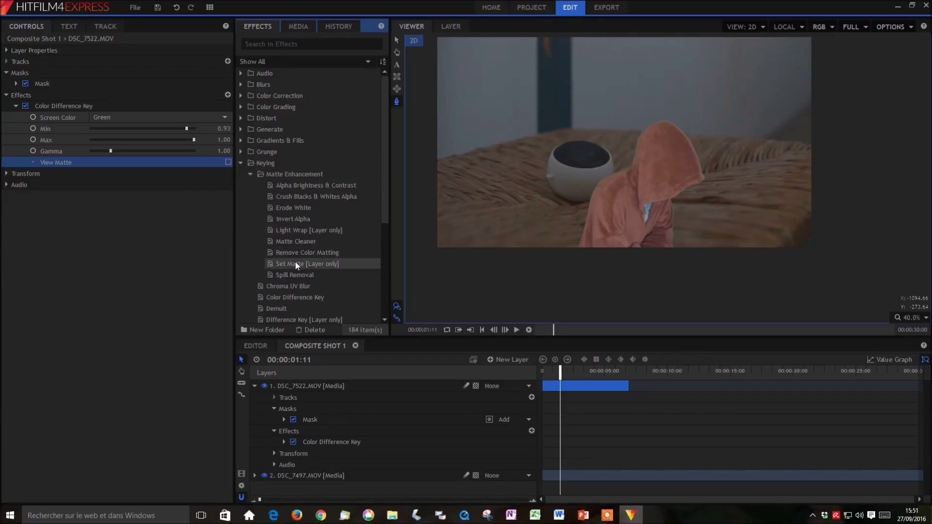
left_click(291, 274)
mouse_move(328, 358)
left_mouse_down()
mouse_move(326, 382)
mouse_move(324, 375)
left_mouse_up()
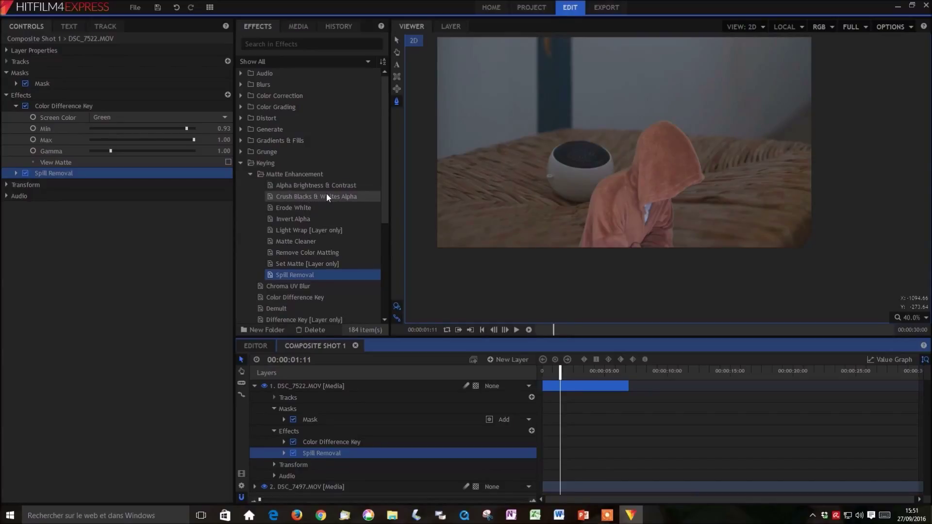
left_click(250, 174)
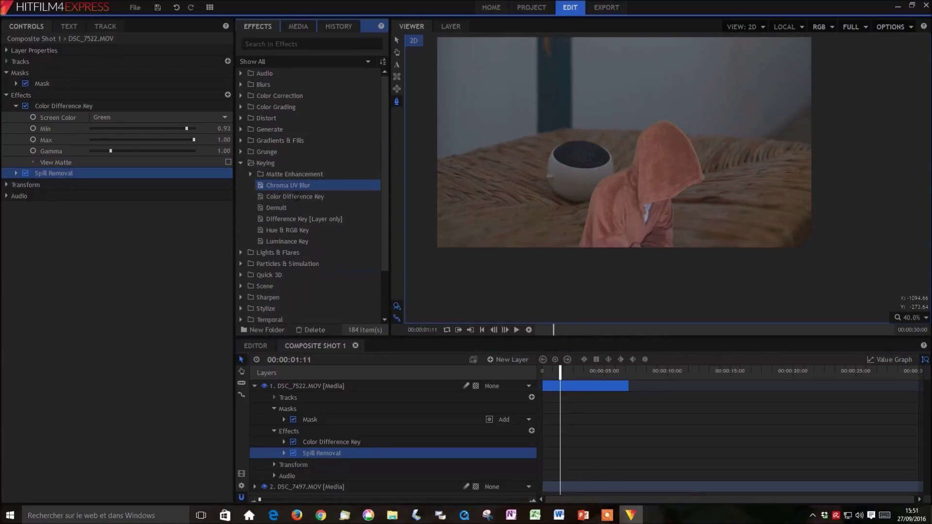
left_click_drag(322, 430, 321, 438)
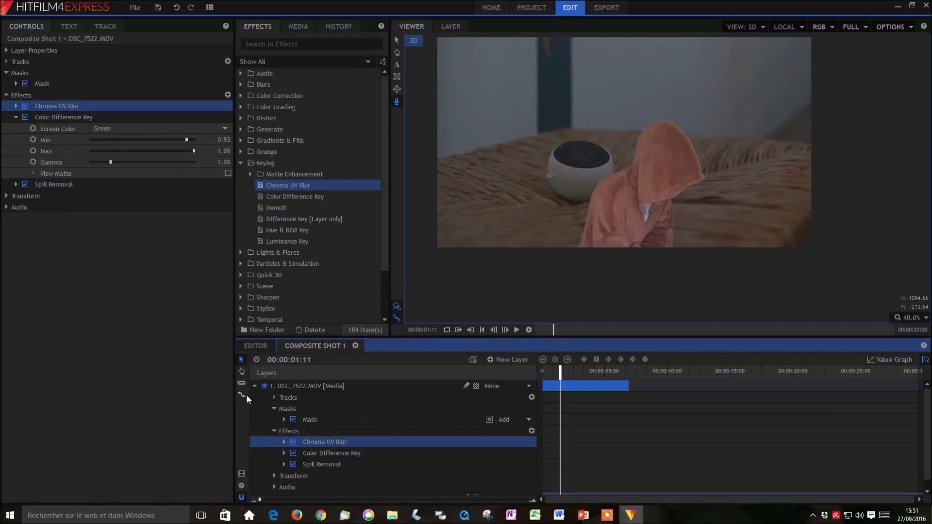
Step: Examine the keyed edges of the hooded figure up close and in the whole frame to judge the keying effects
scroll(692, 186, "up", 5)
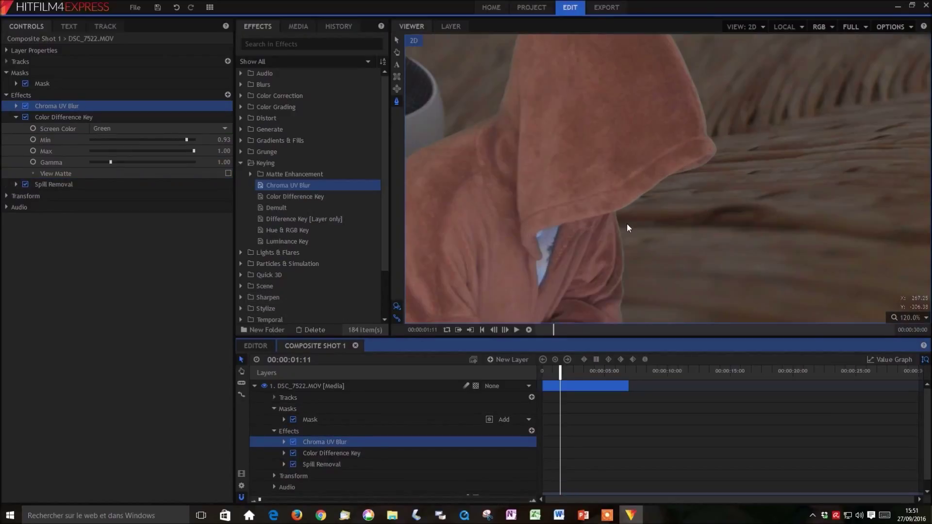
scroll(622, 235, "up", 5)
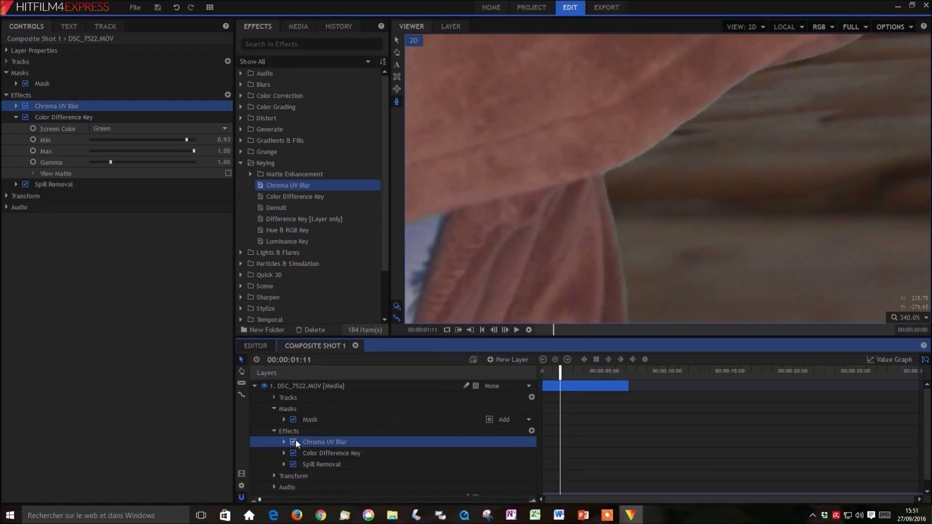
scroll(584, 217, "down", 3)
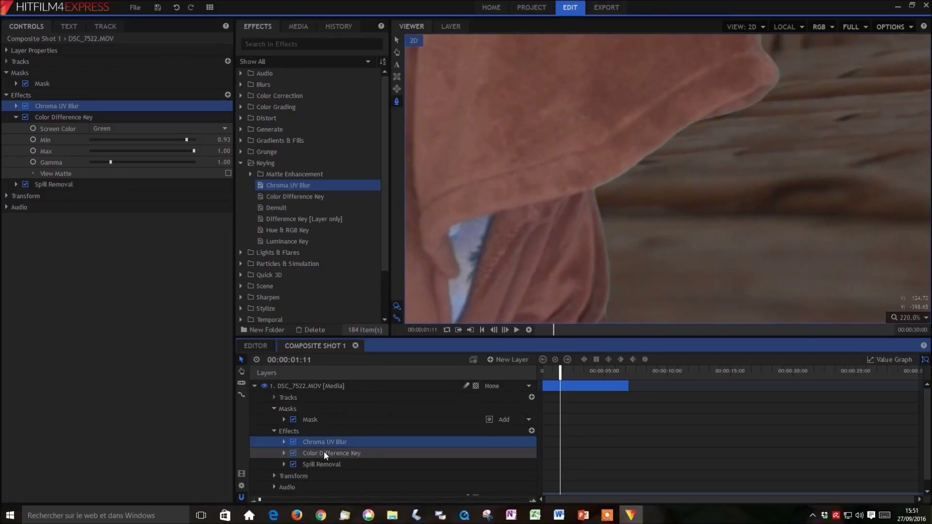
left_click(294, 464)
scroll(555, 262, "down", 4)
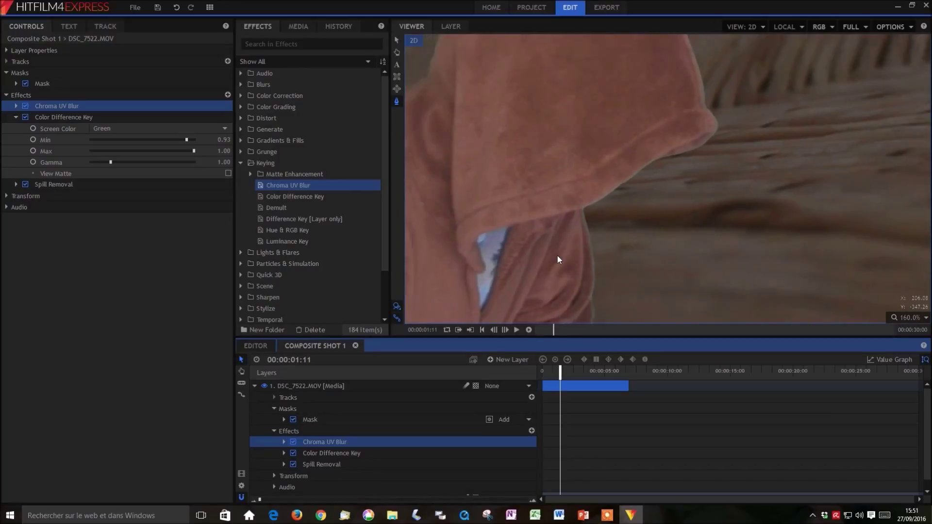
scroll(561, 254, "down", 4)
left_click_drag(542, 223, 638, 224)
scroll(611, 228, "up", 1)
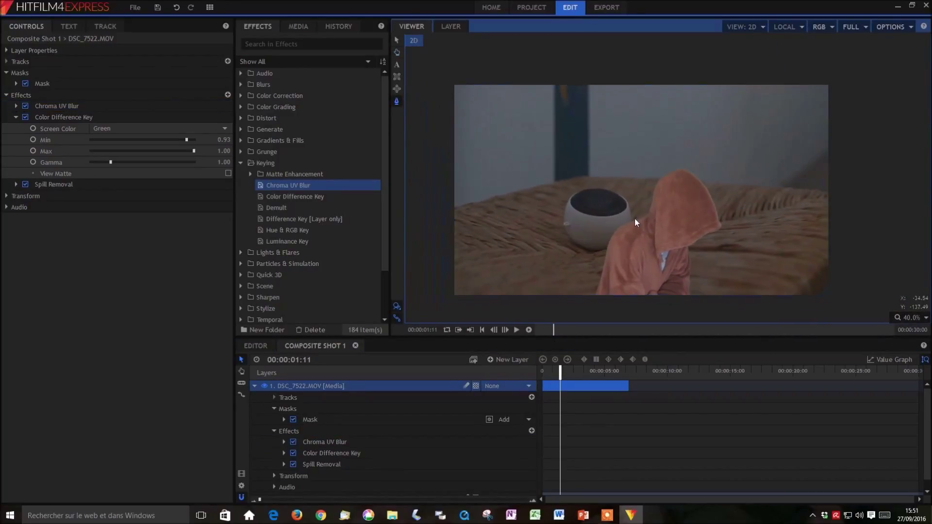
Step: Move the DSC_7522.MOV layer so the hooded figure sits on top of the white speaker, tilting it slightly counter-clockwise
left_click(254, 386)
left_click(396, 24)
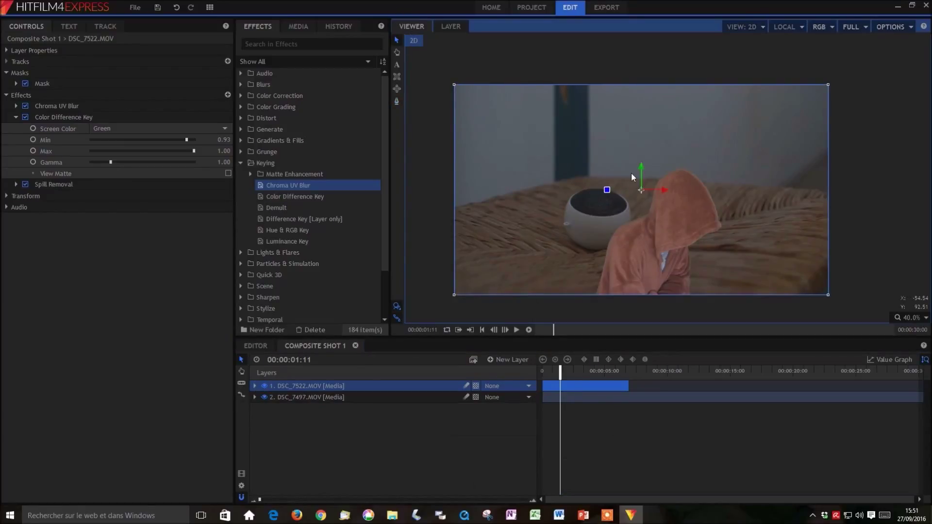
left_click_drag(642, 190, 589, 103)
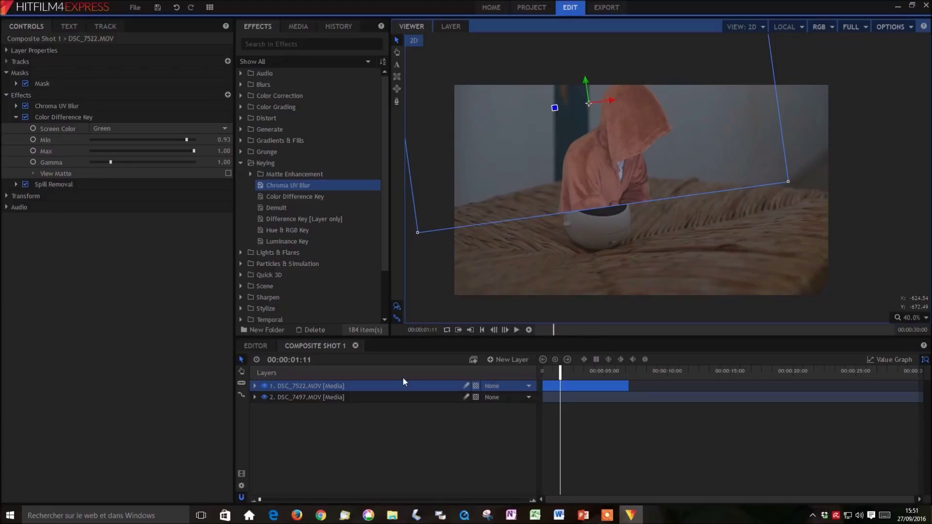
Step: Reshape the DSC_7522.MOV mask by moving its lower and right-hand points so the figure's base is trimmed just above the speaker
left_click(254, 385)
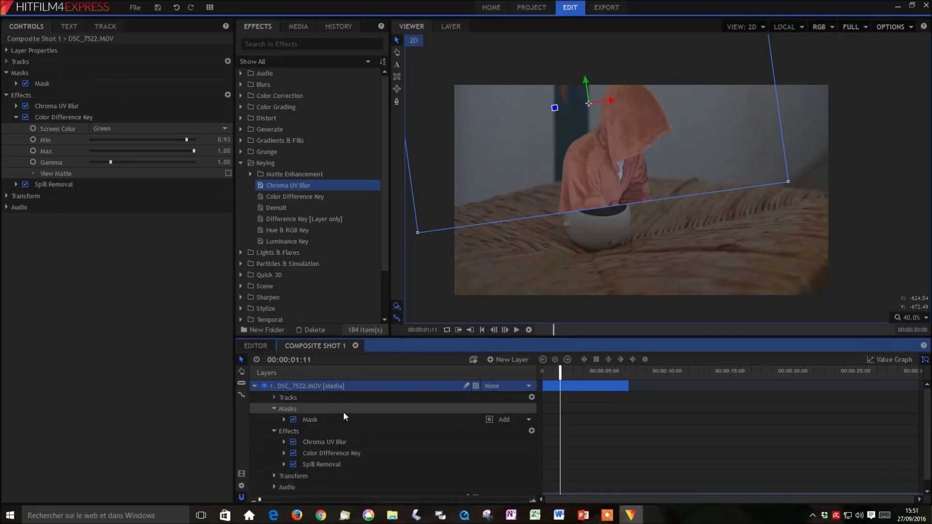
left_click(316, 418)
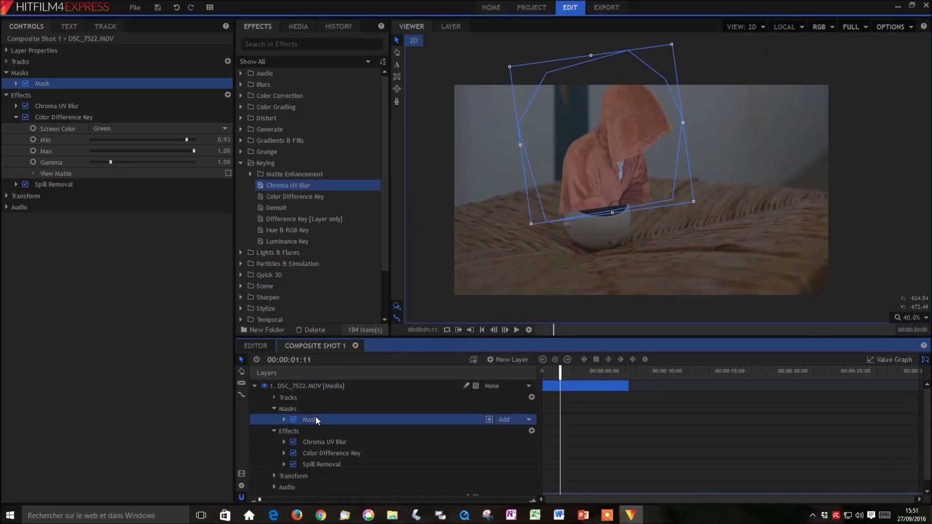
left_click(396, 102)
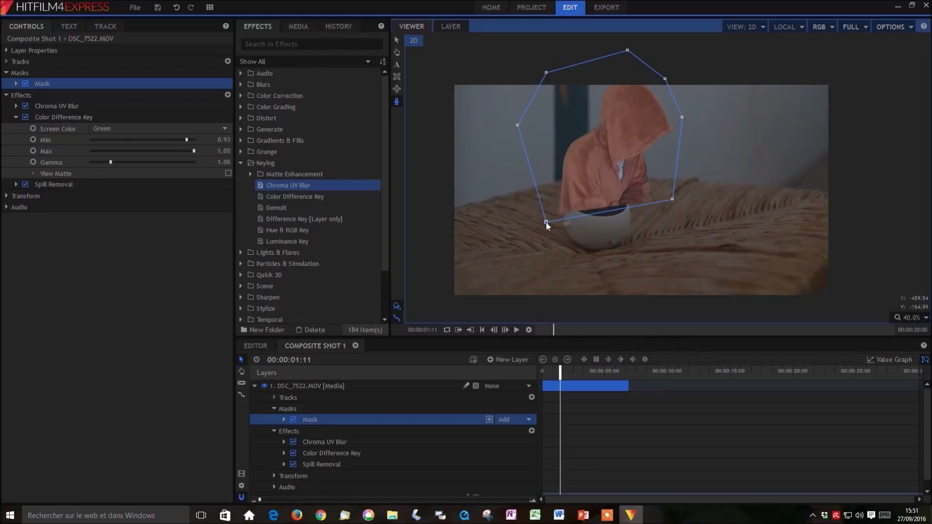
left_click_drag(539, 208, 536, 183)
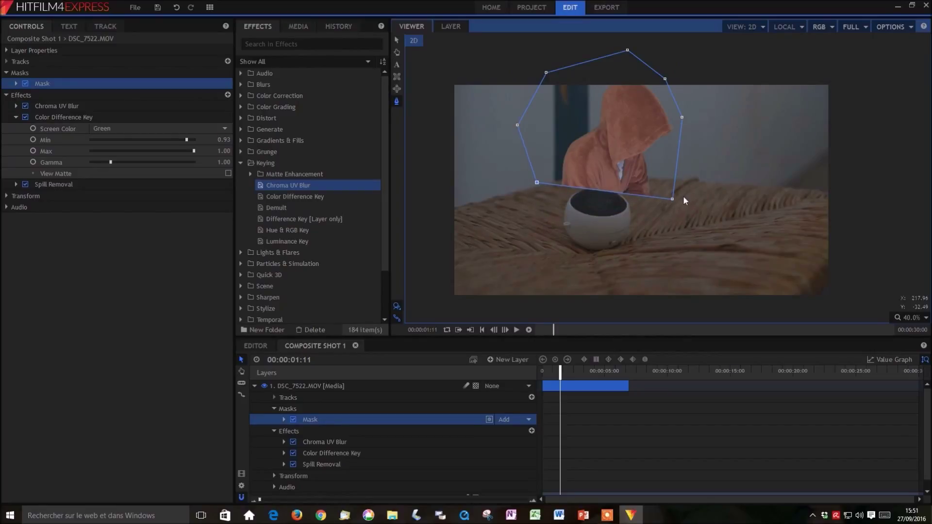
left_click_drag(672, 200, 622, 209)
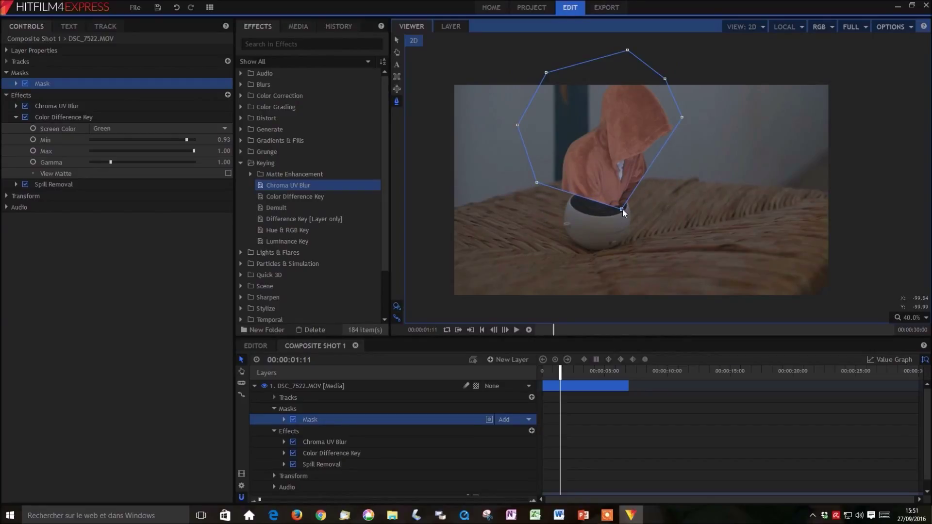
left_click_drag(682, 118, 687, 140)
left_click_drag(622, 208, 617, 212)
left_click(320, 387)
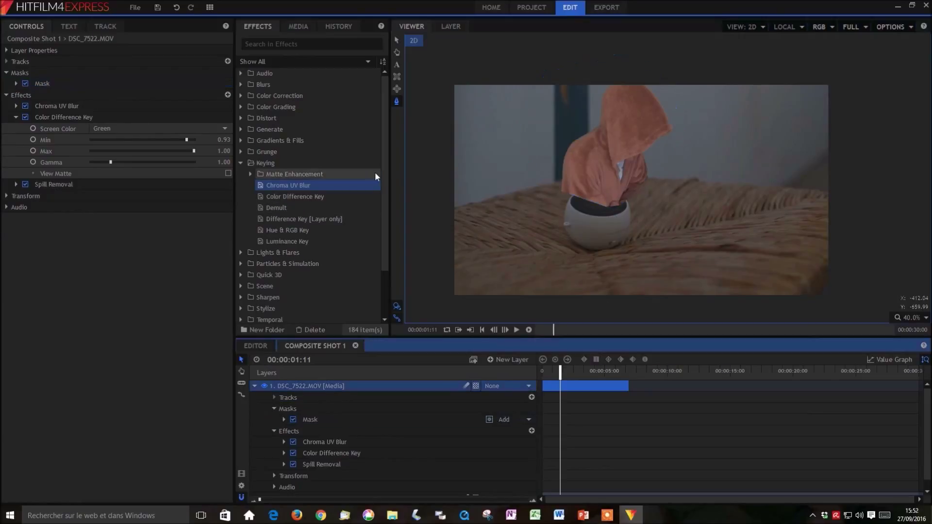
Step: Soften the edges of the DSC_7522.MOV mask by setting its Feather Strength to 40 px
left_click(397, 40)
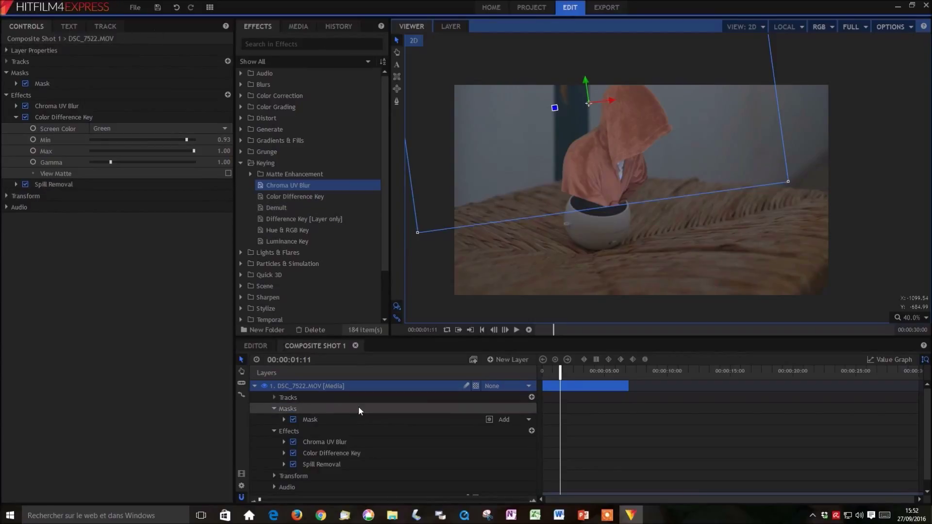
left_click(17, 84)
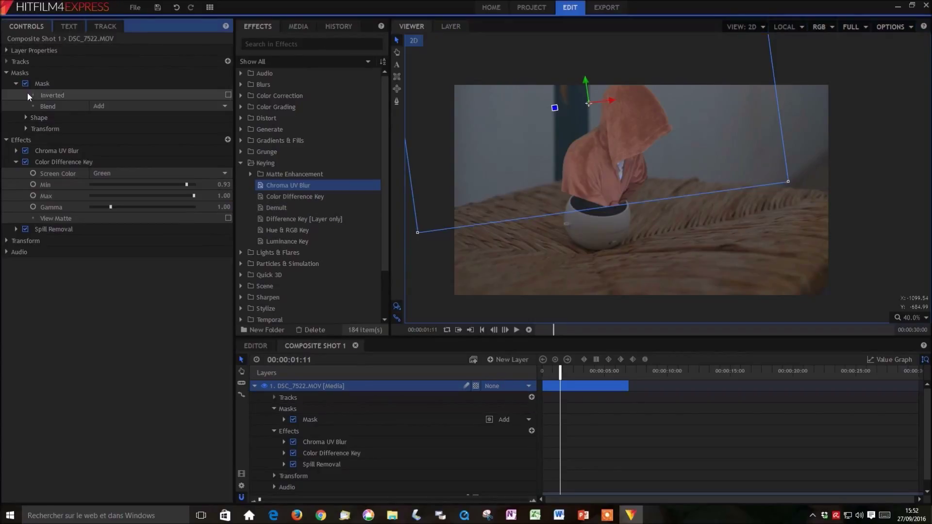
left_click(26, 117)
left_click_drag(110, 151, 113, 151)
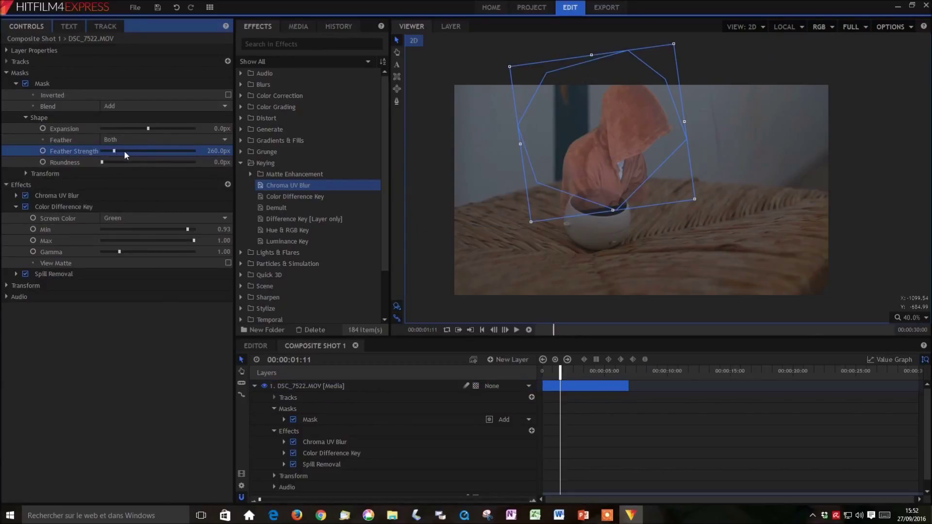
left_click_drag(106, 150, 104, 153)
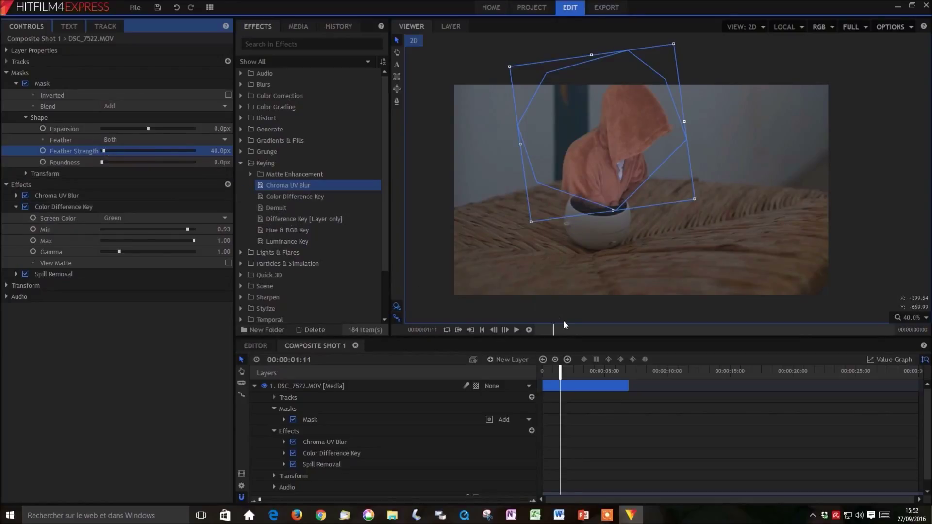
Step: Scale the DSC_7522.MOV layer to 58% and place it at about -255, 290 with a rotation of -10.2, just above the speaker
left_click(317, 386)
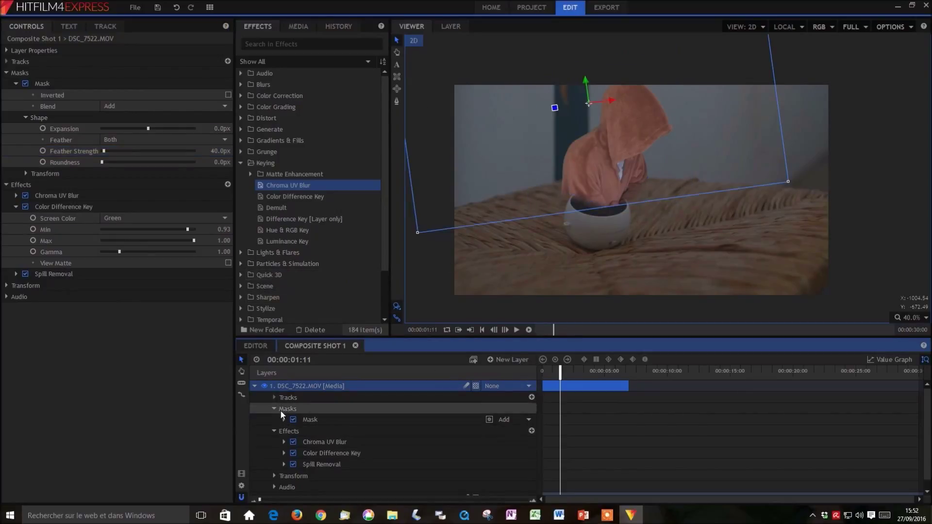
left_click(275, 476)
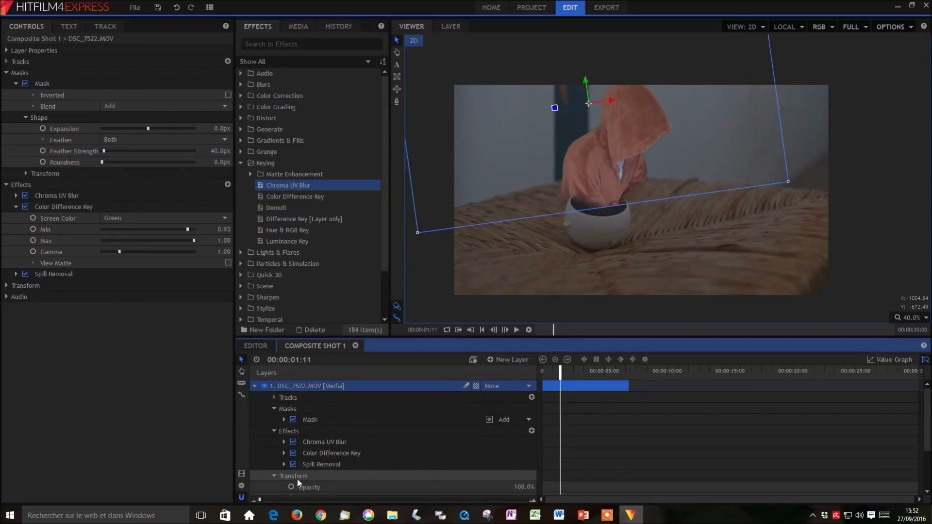
scroll(388, 472, "down", 3)
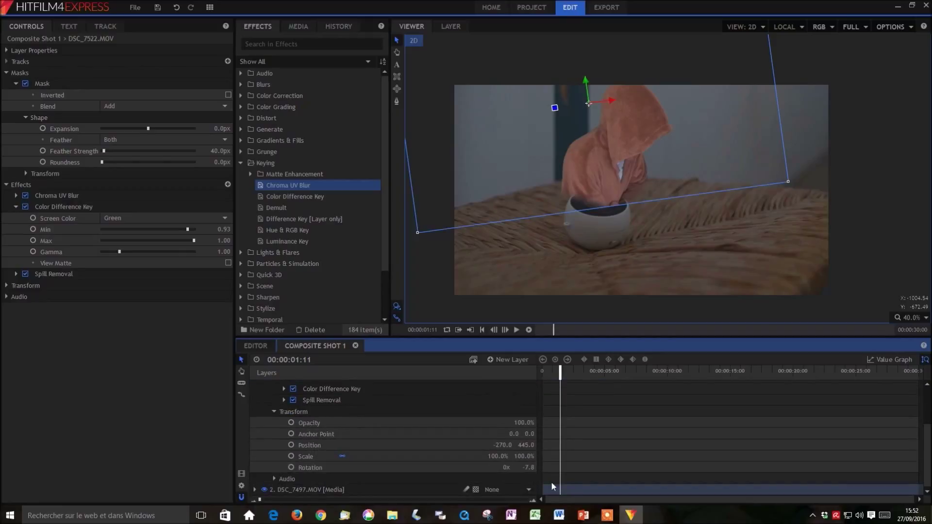
left_click(607, 515)
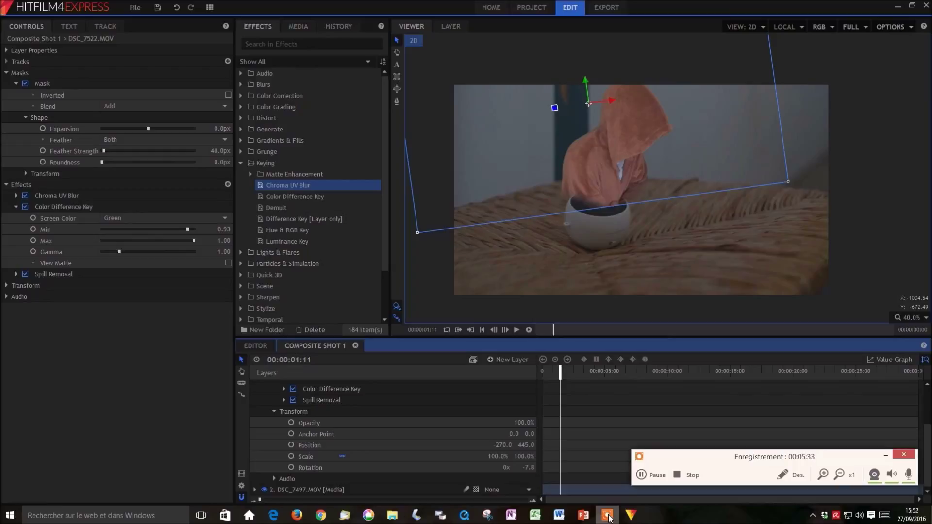
left_click(335, 423)
left_click_drag(529, 456, 529, 456)
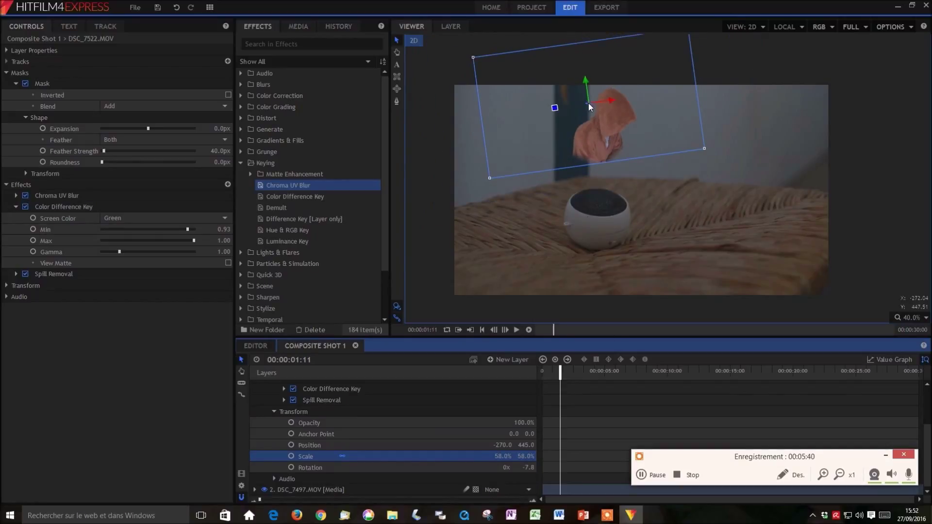
left_click_drag(589, 103, 592, 133)
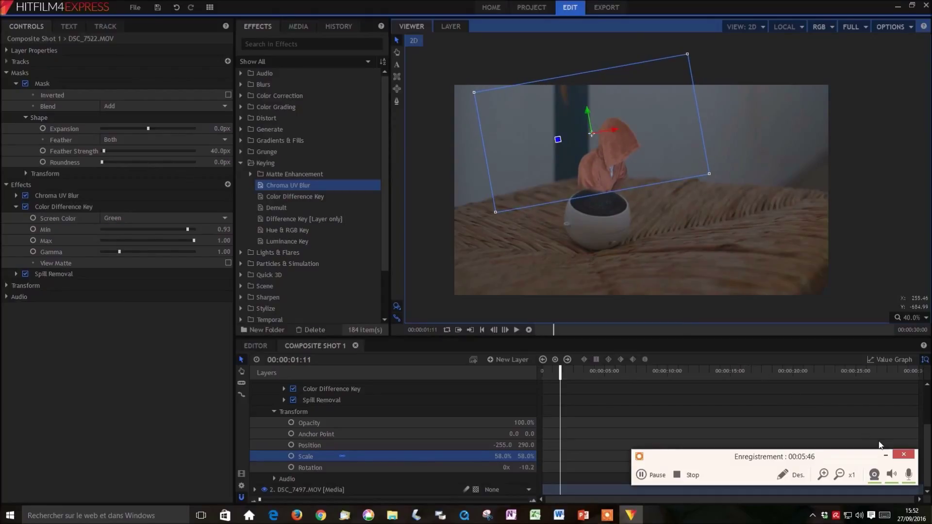
left_click(885, 455)
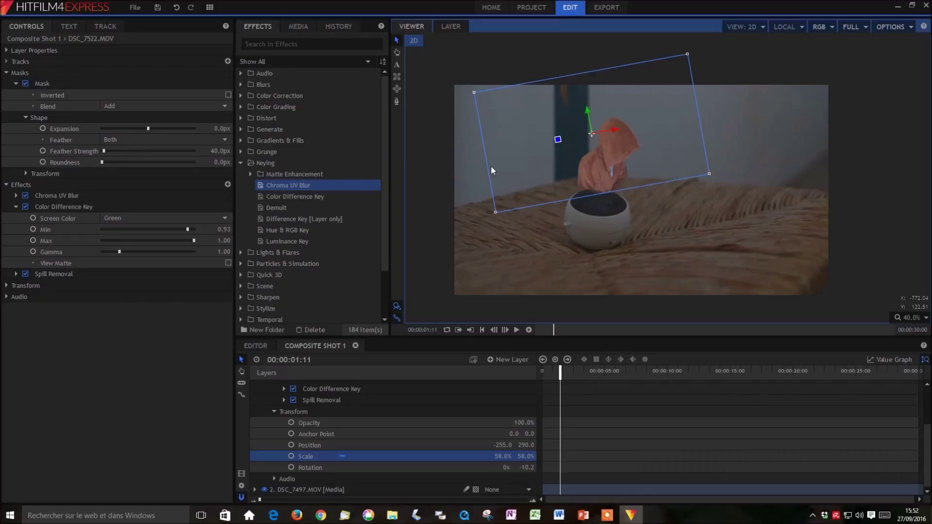
Step: Find the Derez (VGHS) effect by searching for "vghs" and add it to the DSC_7522.MOV layer
left_click(301, 44)
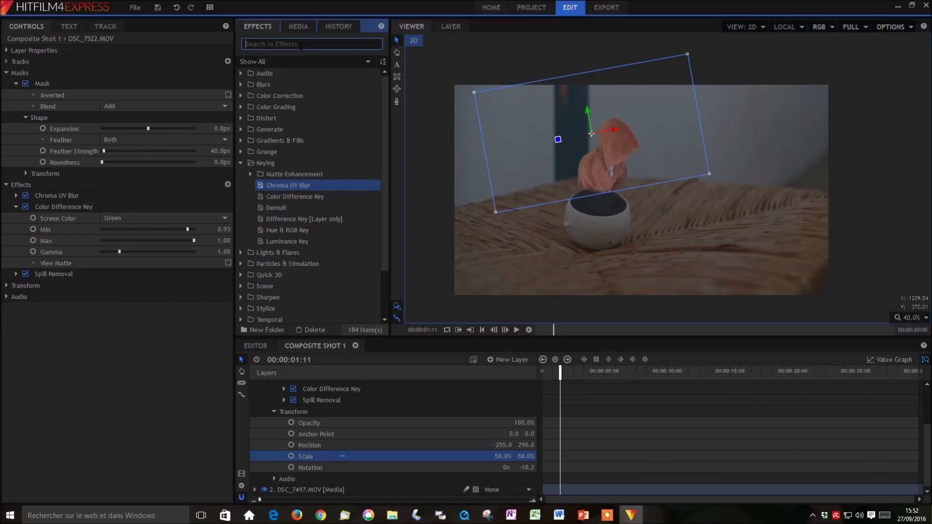
type("vghs")
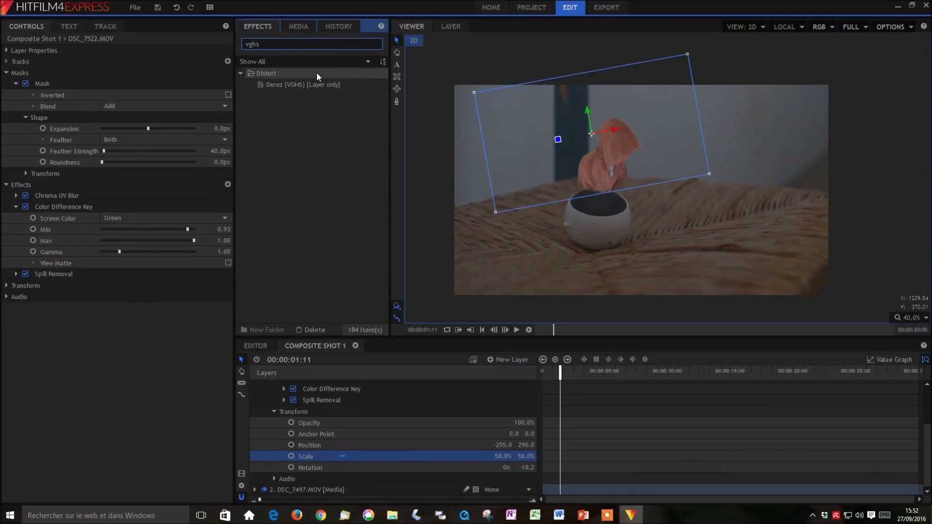
left_click_drag(318, 86, 349, 400)
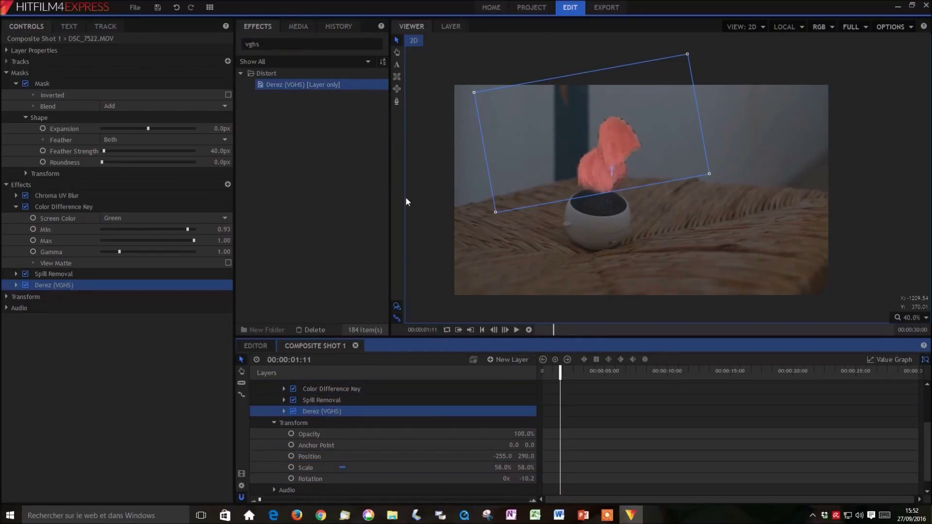
left_click(392, 515)
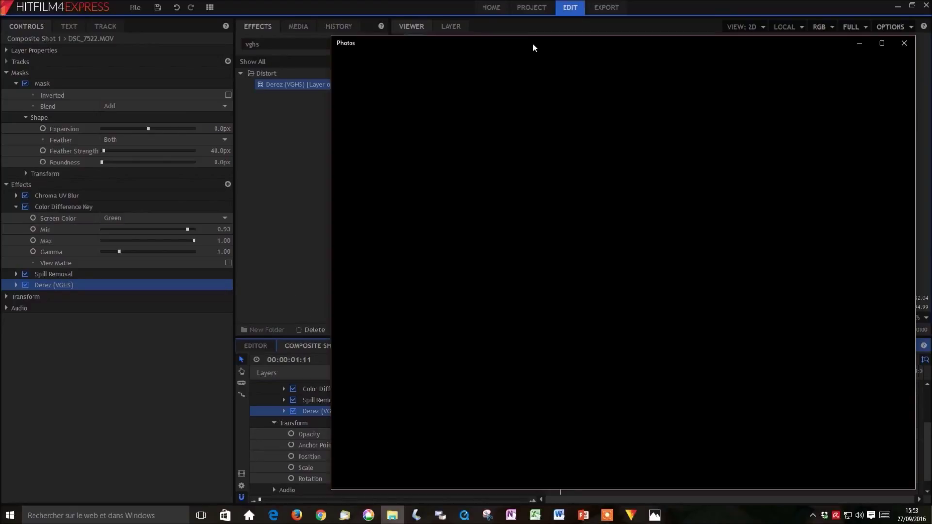
left_click_drag(533, 47, 489, 46)
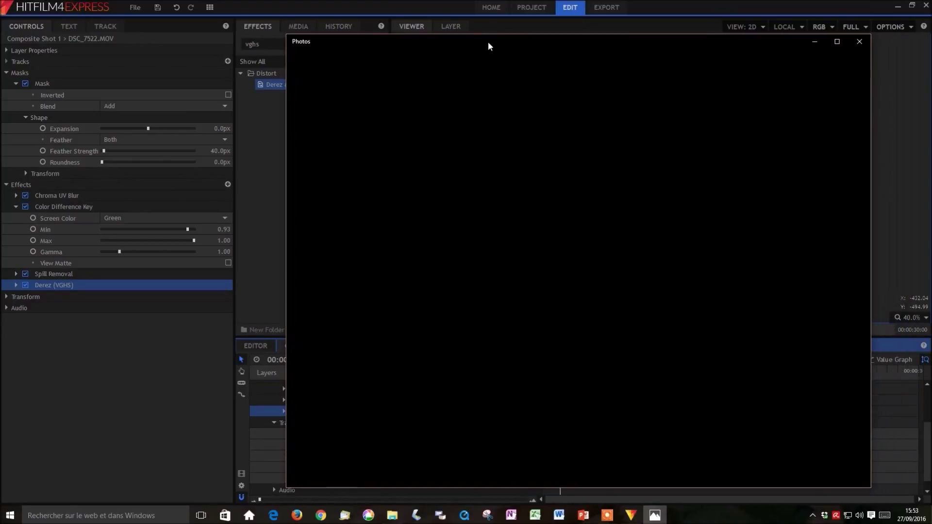
left_click(13, 86)
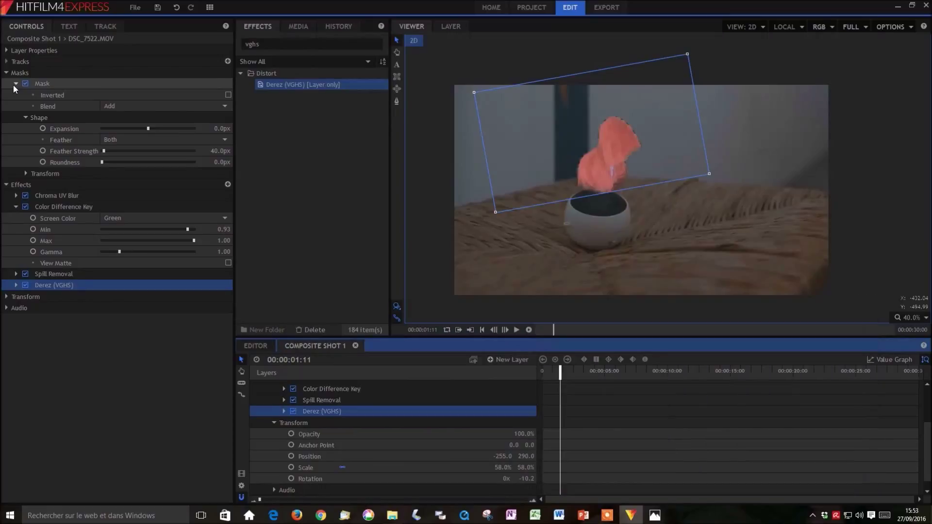
left_click(655, 515)
Step: Examine the Pixelation settings of the Derez (VGHS) effect, with the mask and Color Difference Key properties collapsed
left_click(12, 209)
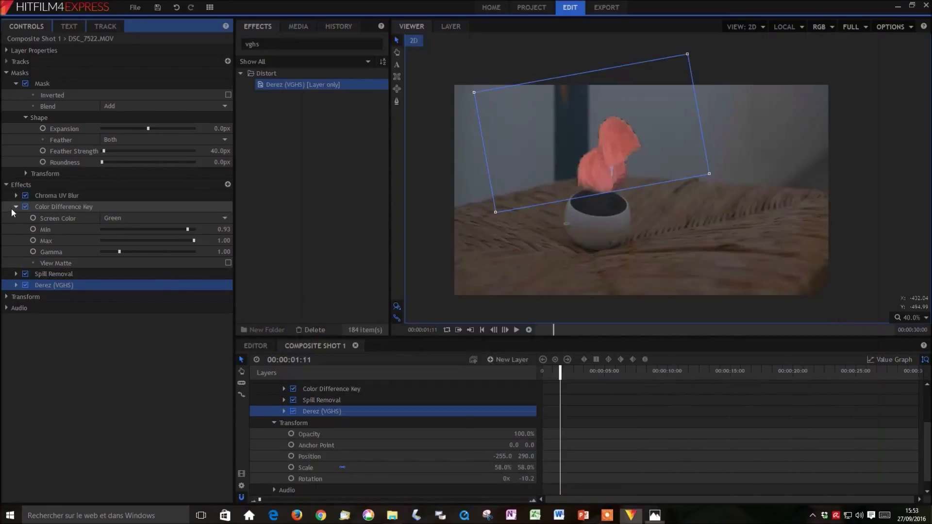
left_click(15, 205)
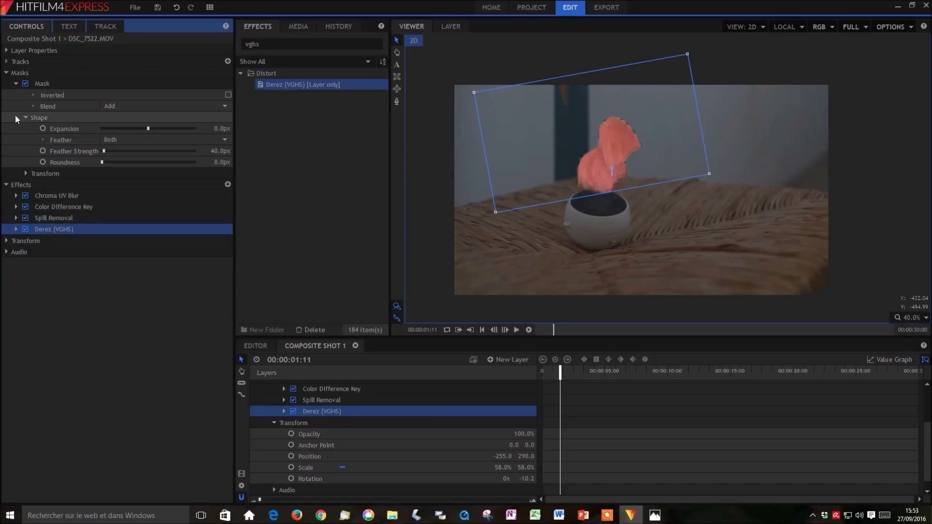
left_click(15, 84)
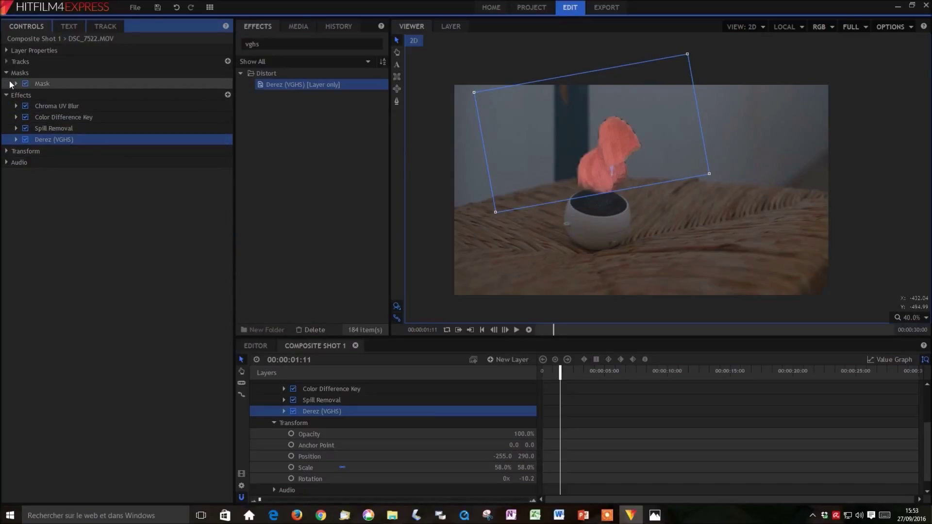
left_click(6, 74)
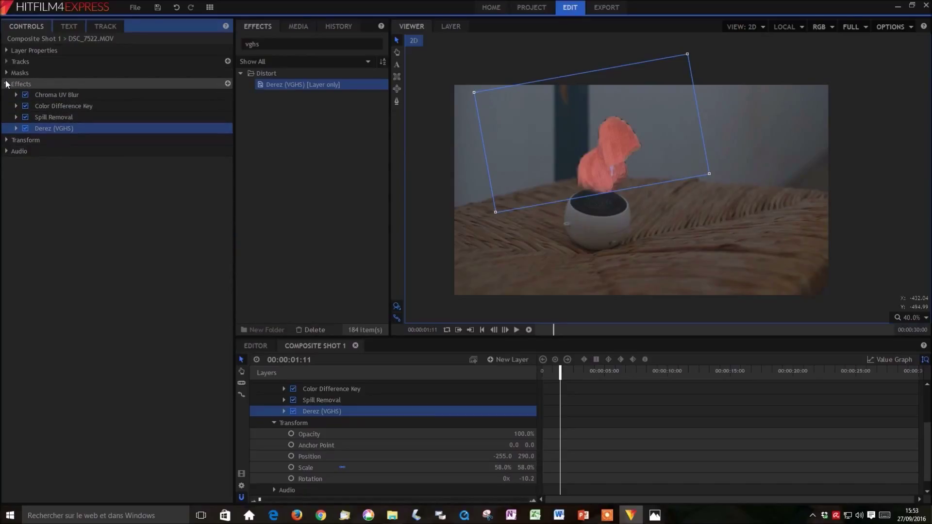
left_click(16, 128)
left_click(25, 163)
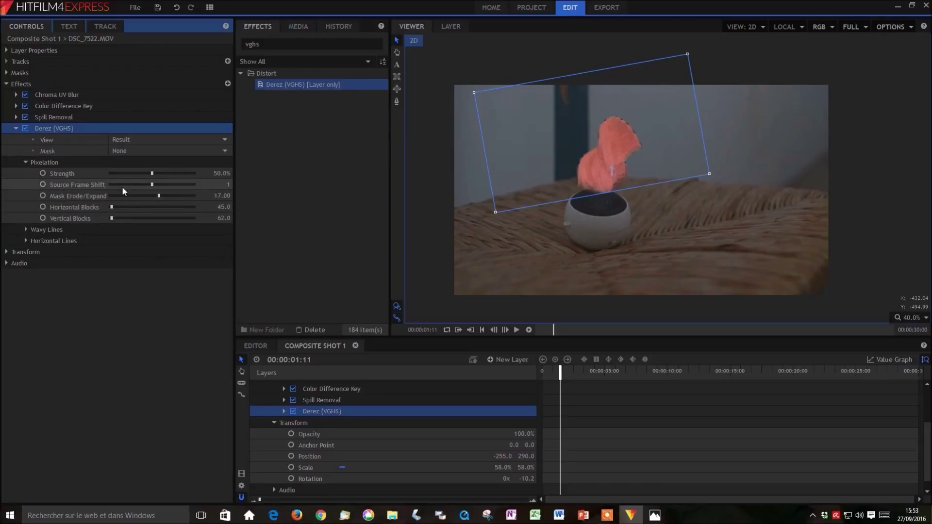
left_click(11, 127)
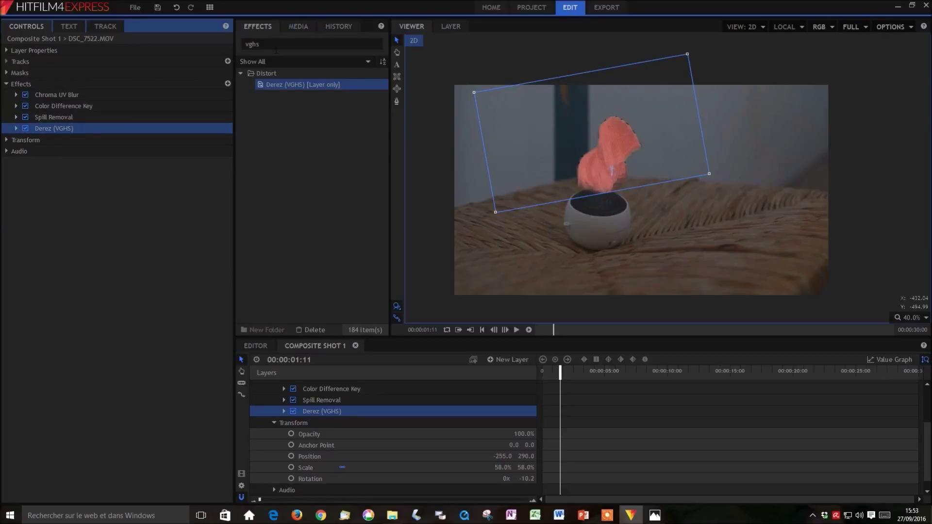
Step: Search the effects for "hue" and add Hue, Saturation & Lightness between Spill Removal and Derez (VGHS) on the DSC_7522.MOV layer
key("BackSpace")
type("h")
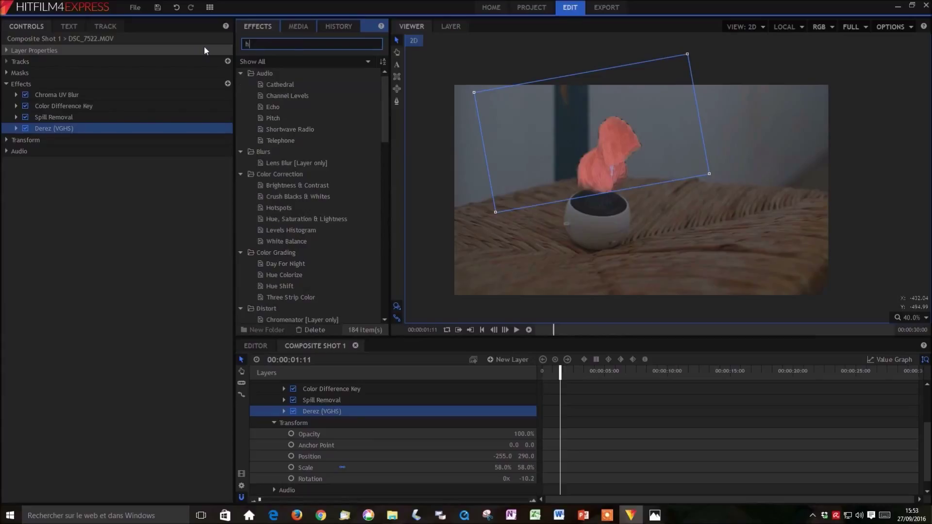
type("ue")
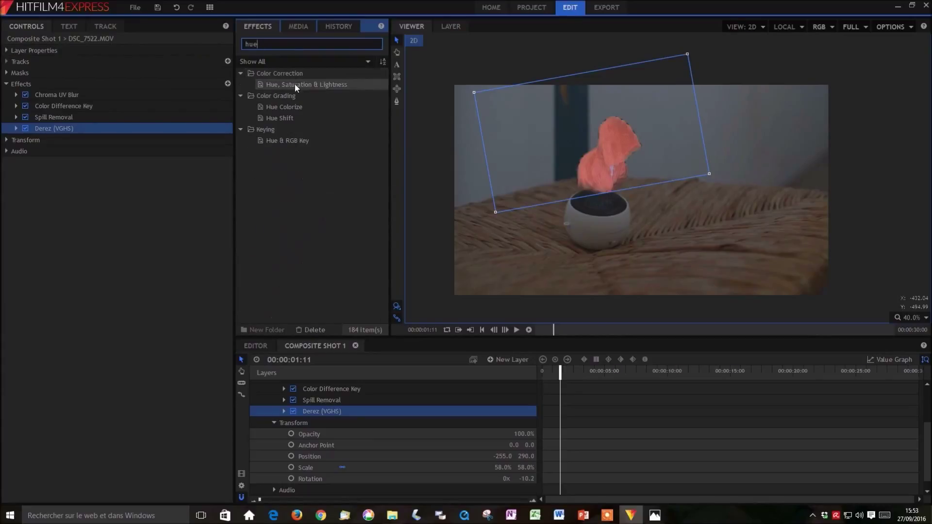
left_click_drag(295, 84, 110, 120)
left_click(15, 128)
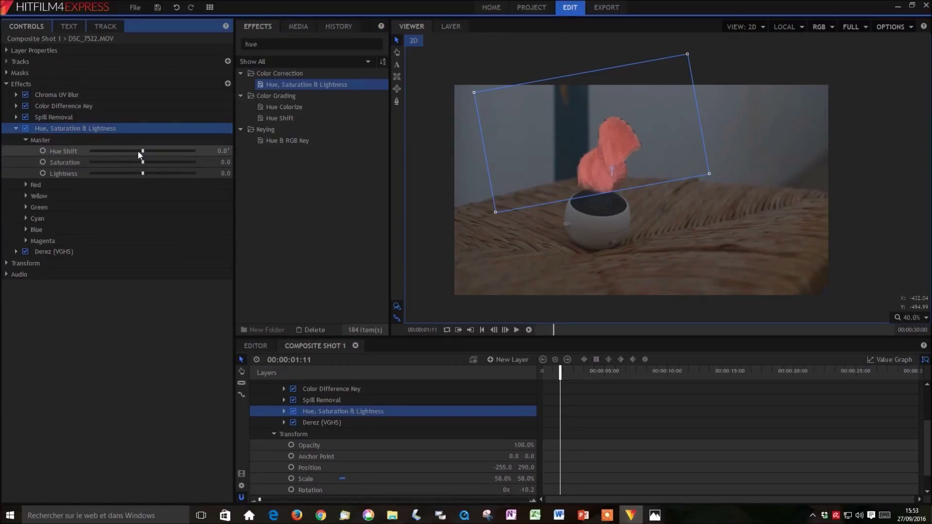
Step: Set the Master Hue Shift to -133.2° and the Saturation to -36 to turn the hooded figure a muted violet
left_click_drag(149, 150, 123, 150)
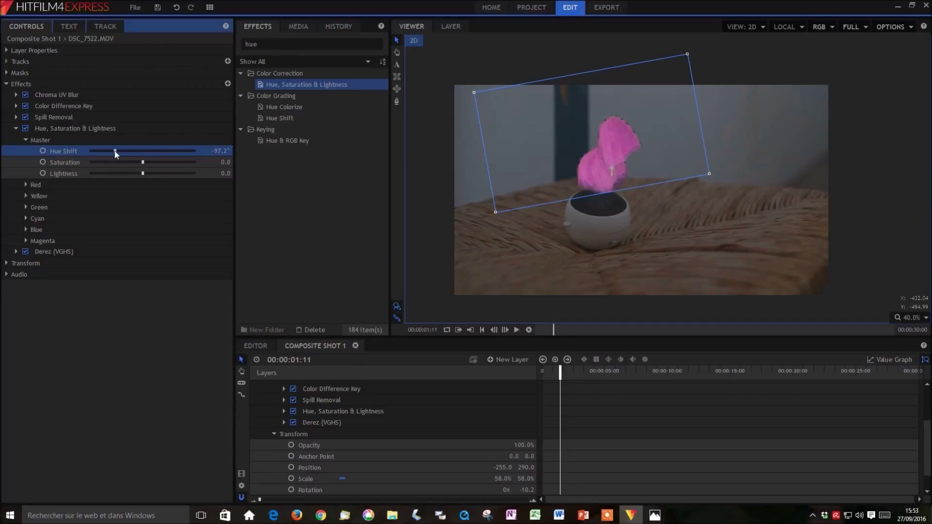
left_click_drag(110, 151, 107, 150)
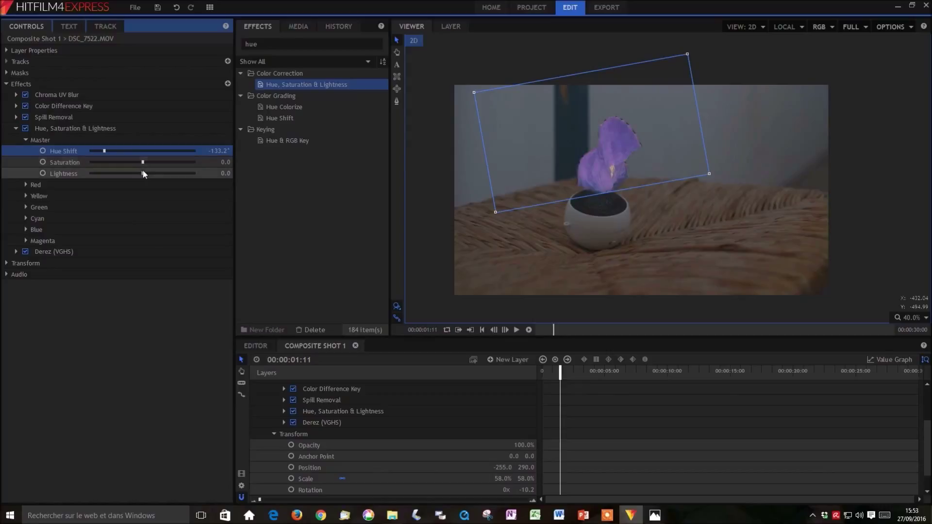
left_click_drag(131, 163, 126, 164)
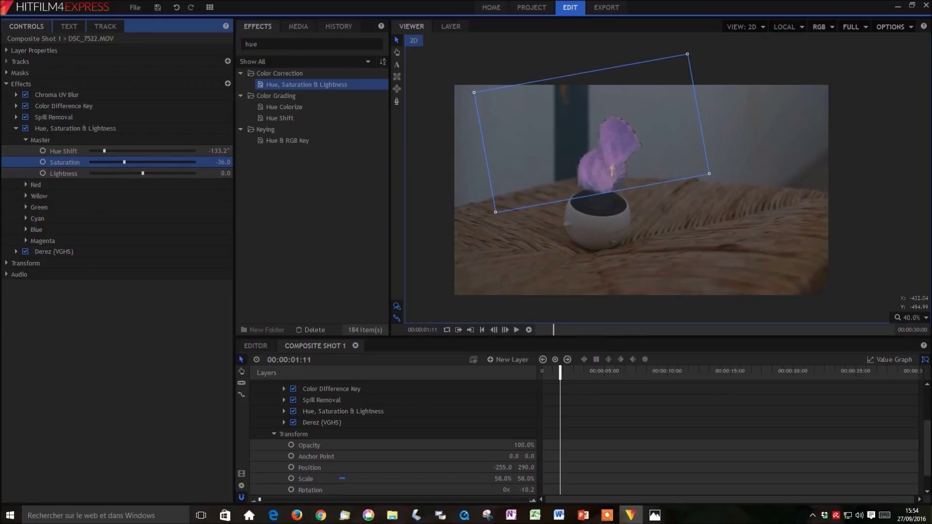
Step: Expand the Derez (VGHS) Wavy Lines and Horizontal Lines settings, including Lines, Displacement, Inverted Lines and Brightness Contrast, and widen the controls area to show their values
left_click(15, 128)
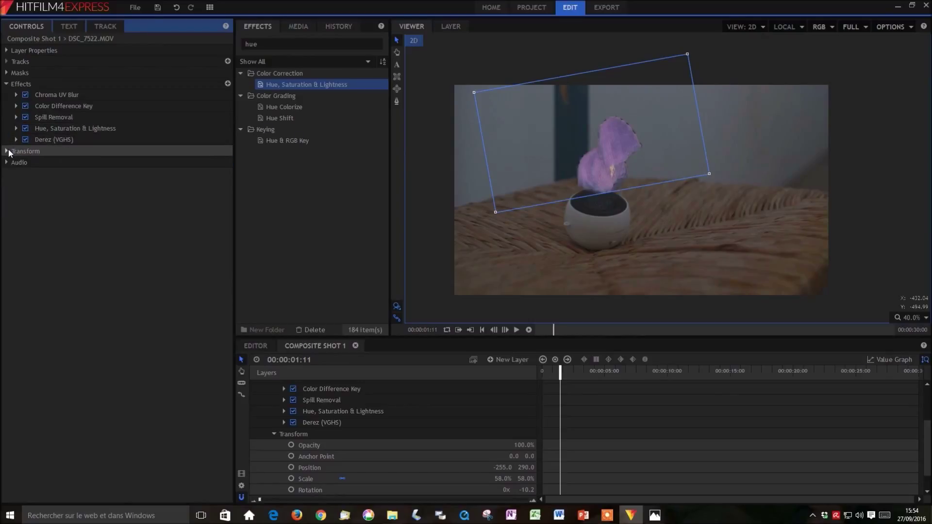
left_click(7, 150)
left_click(8, 152)
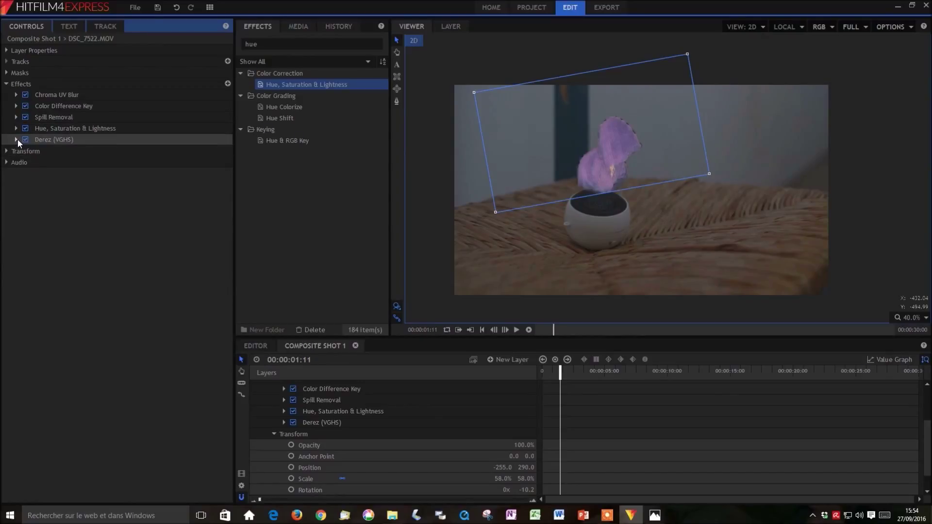
left_click(17, 139)
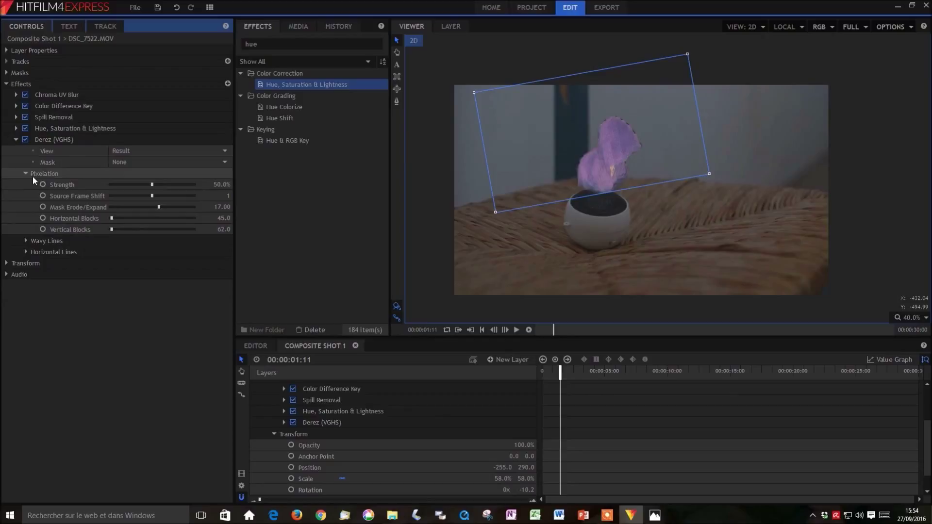
left_click(26, 240)
left_click(28, 307)
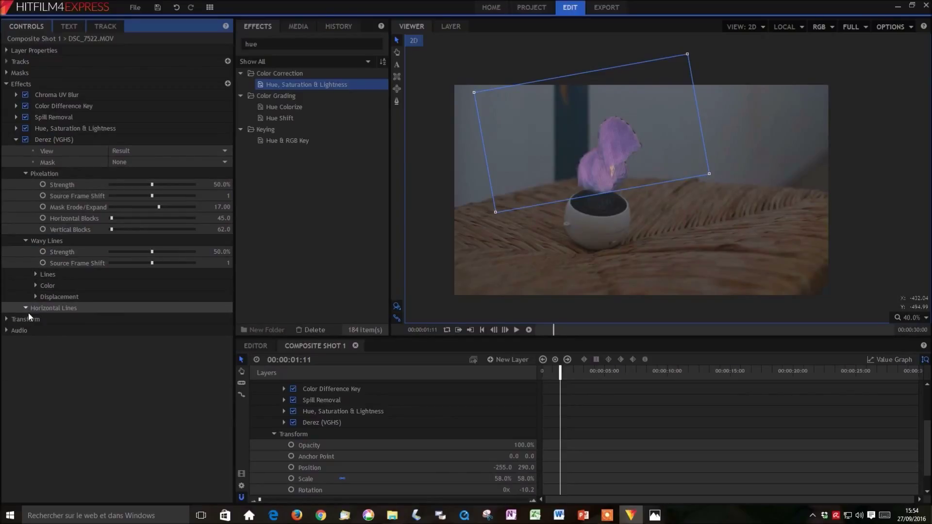
left_click(36, 274)
left_click(36, 354)
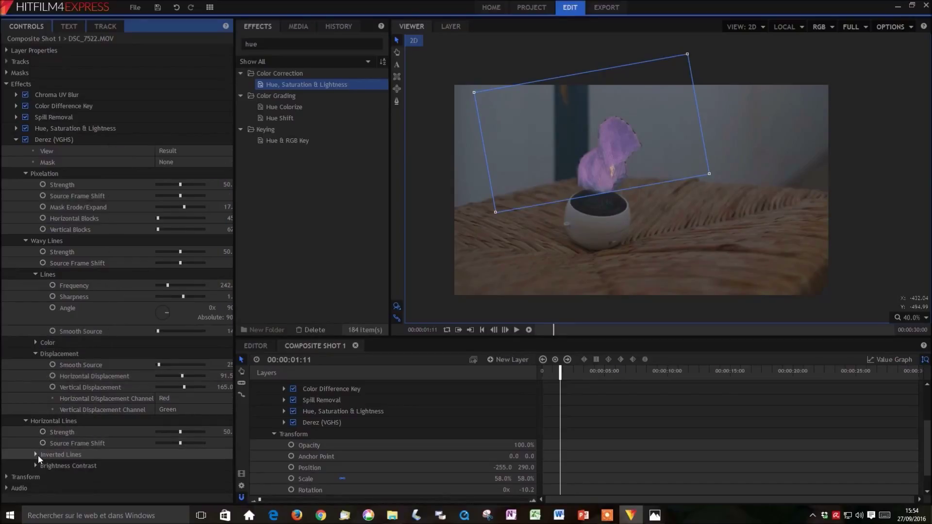
left_click(36, 455)
scroll(45, 488, "down", 3)
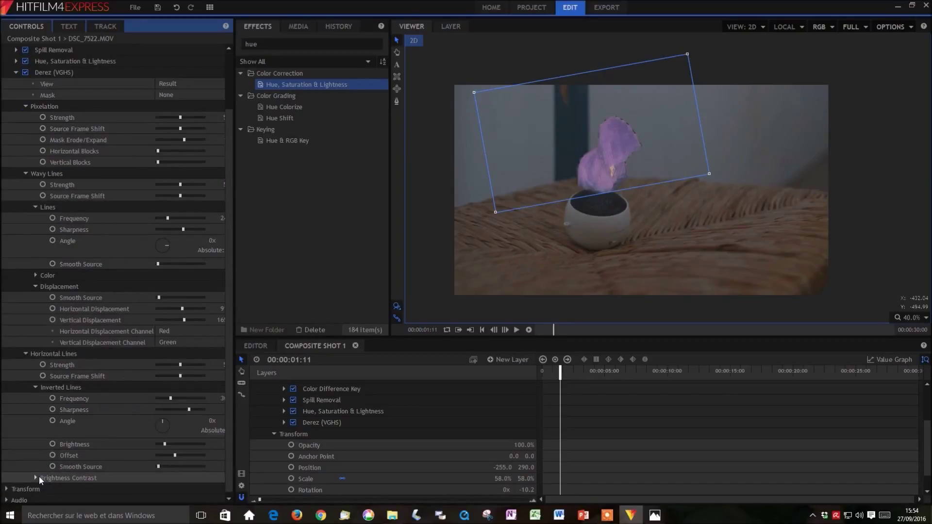
left_click(38, 477)
left_click_drag(239, 295, 266, 294)
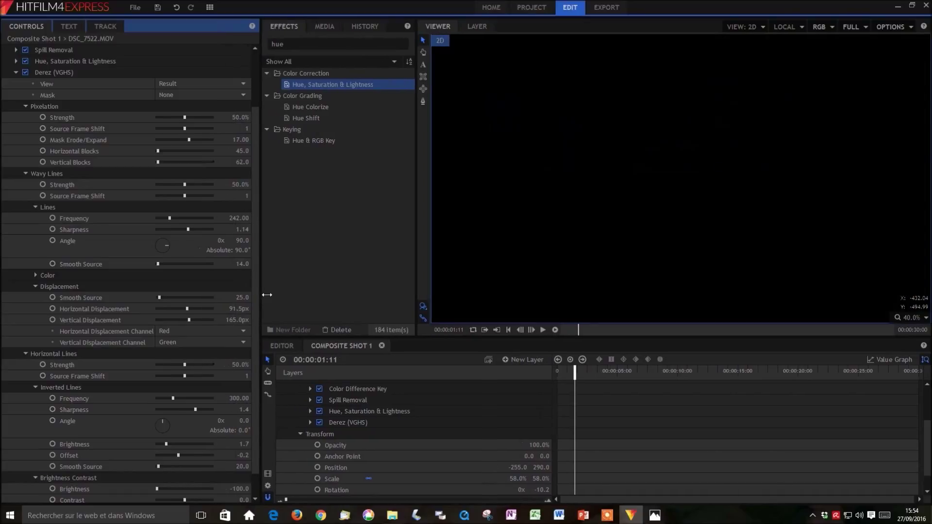
Step: Following the reference capture in Photos, set the Derez Pixelation Strength to 30% and its Source Frame Shift to -10
left_click(655, 514)
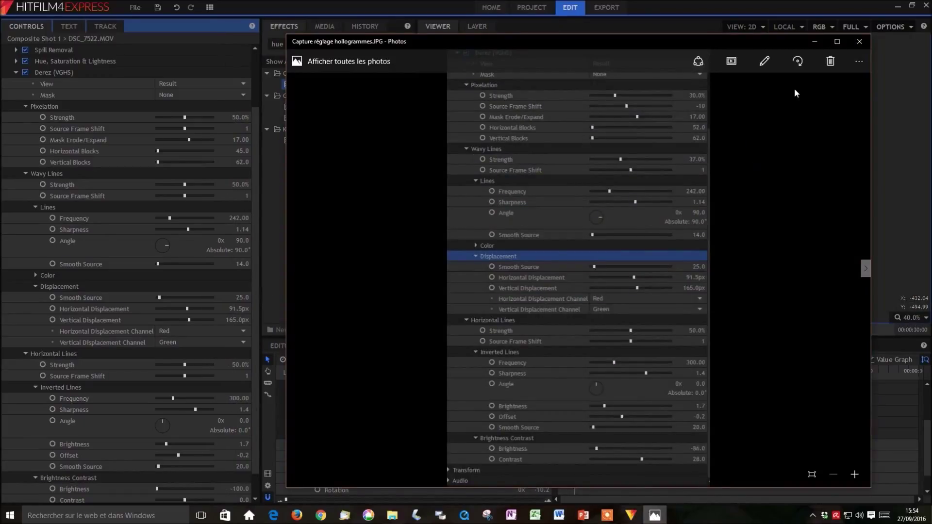
left_click(248, 119)
left_click(248, 119)
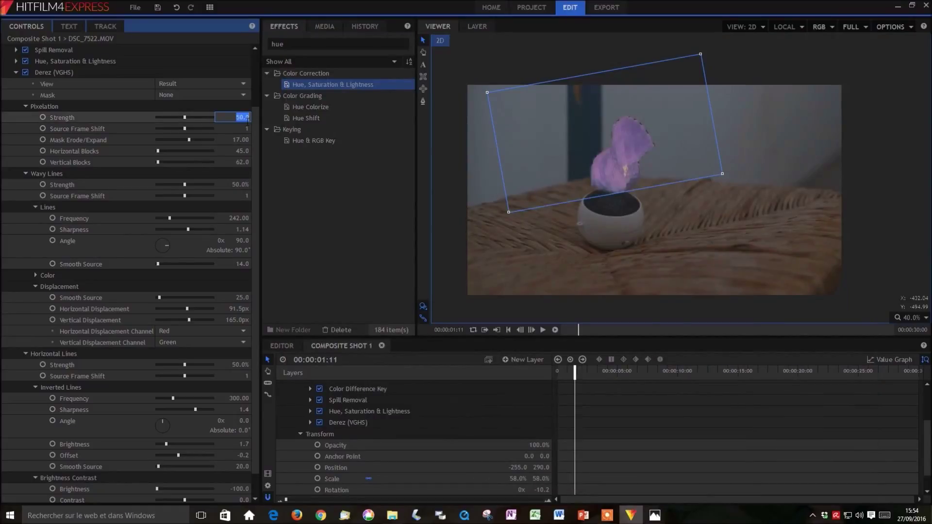
type("30")
key("Return")
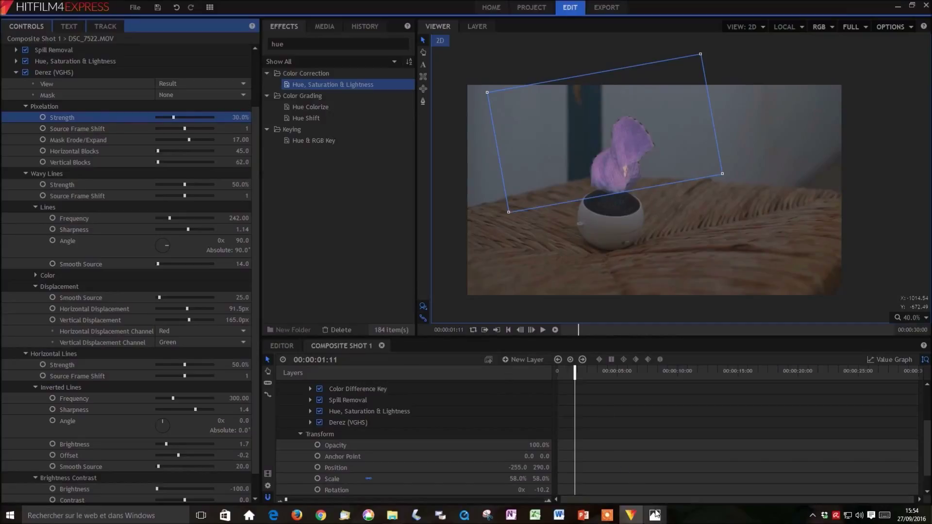
mouse_move(656, 516)
left_click(661, 487)
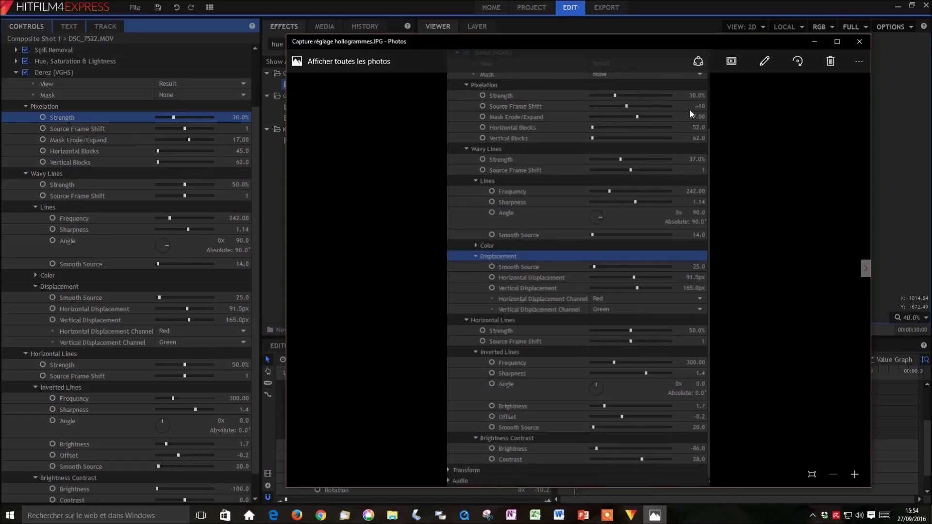
left_click(246, 128)
key("BackSpace")
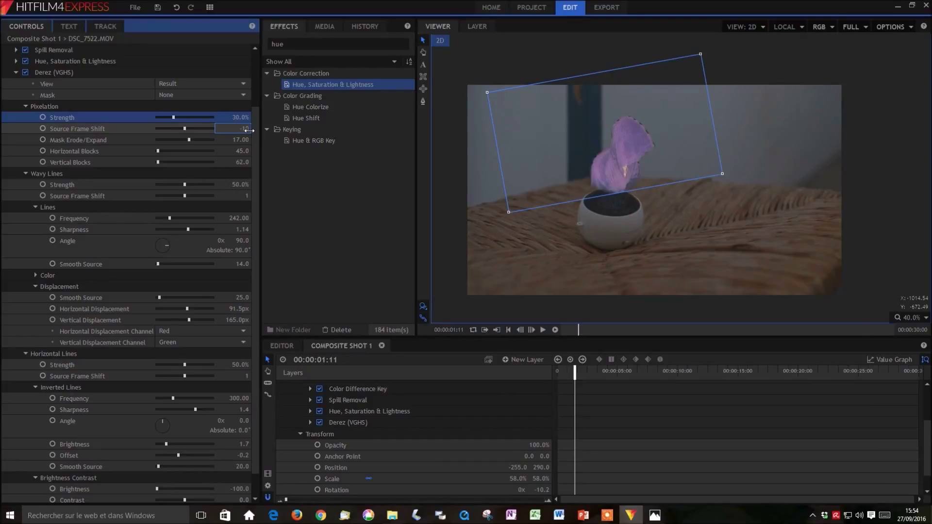
key("Return")
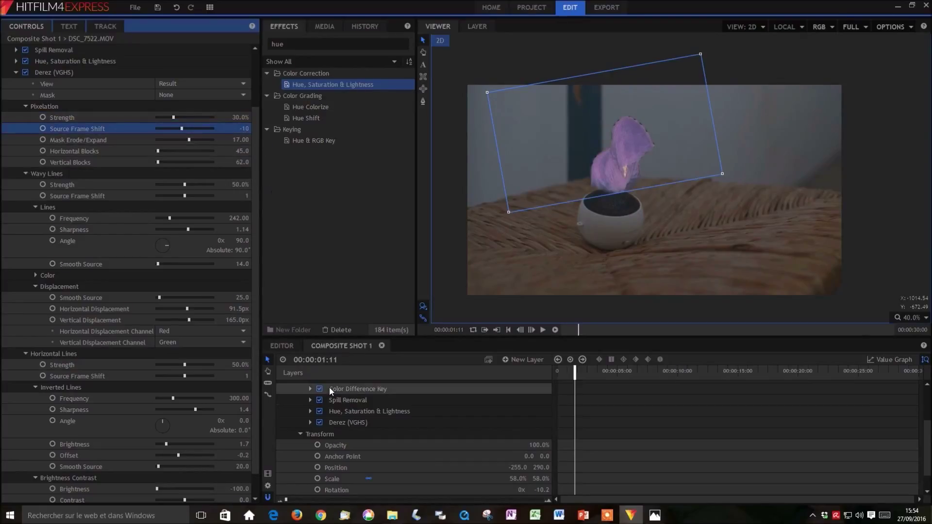
Step: Check the reference capture and set the Derez Pixelation Horizontal Blocks to 52
left_click(653, 514)
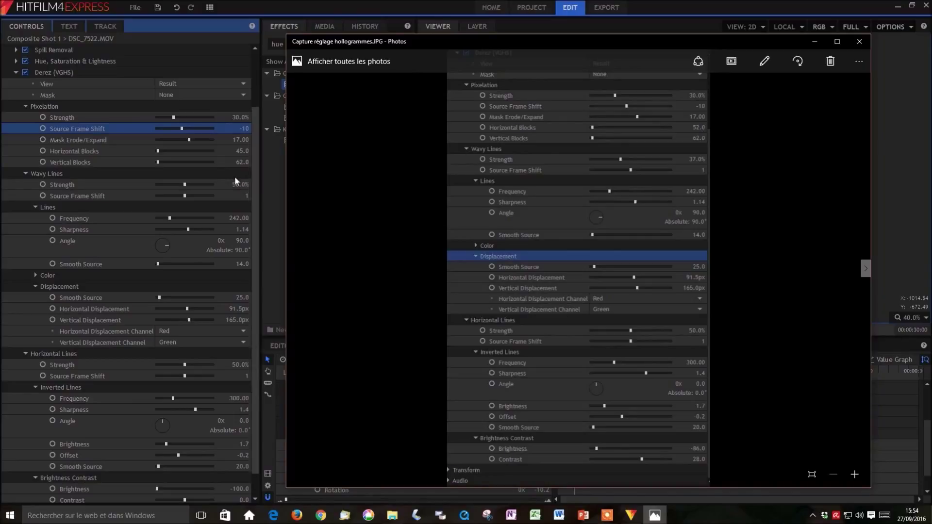
left_click_drag(247, 151, 276, 161)
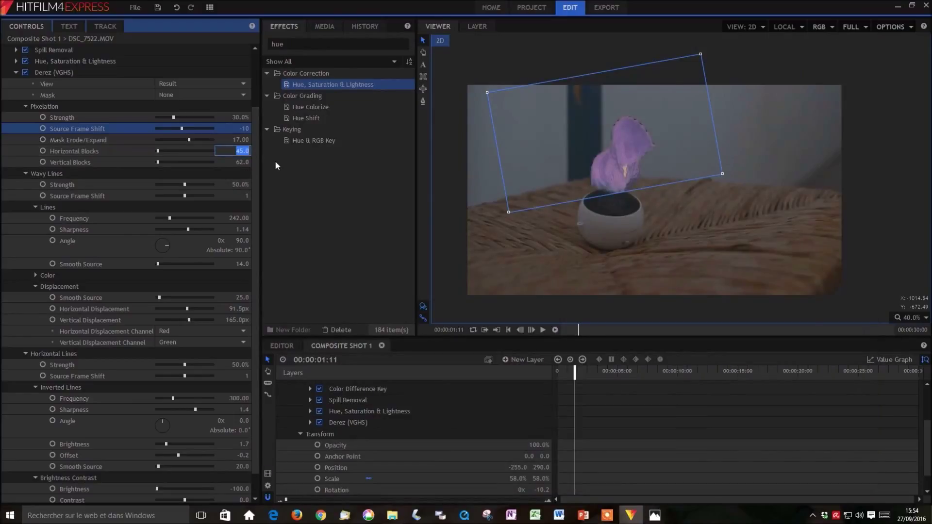
key("BackSpace")
type("52")
key("Return")
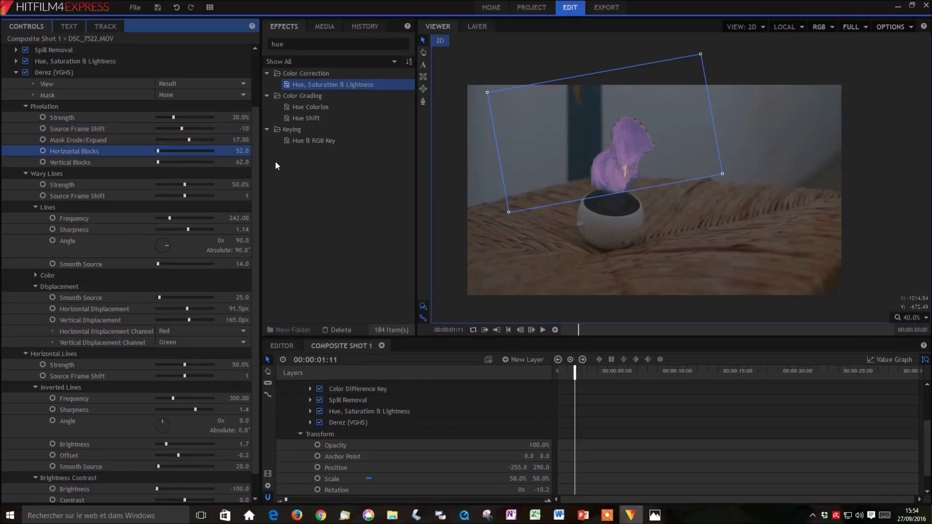
Step: Match the reference capture by setting Brightness to -86 and Contrast to 28 under the Derez Horizontal Lines' Brightness Contrast
left_click(655, 515)
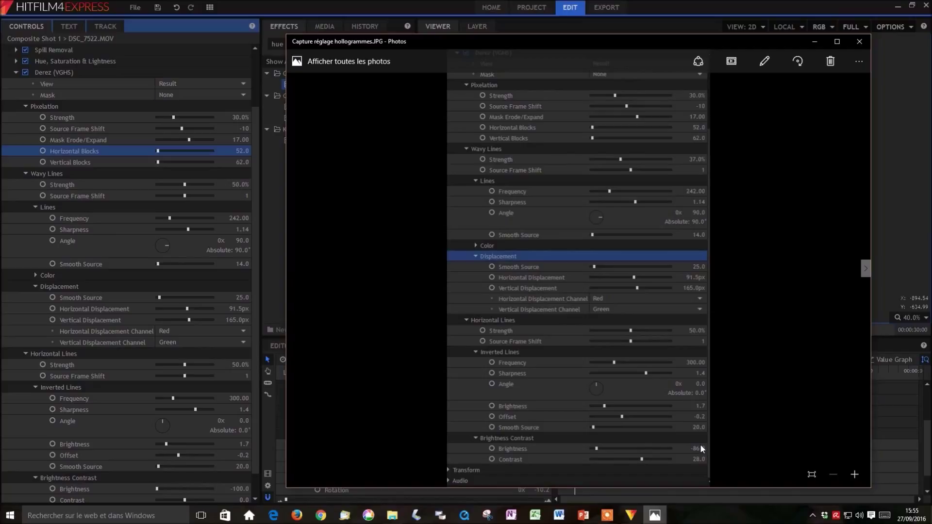
left_click(246, 491)
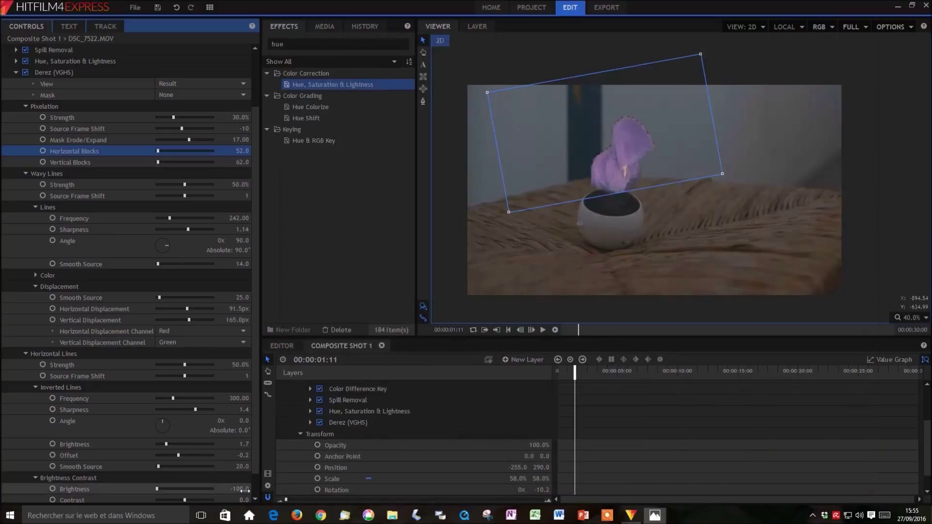
left_click(238, 489)
key("BackSpace")
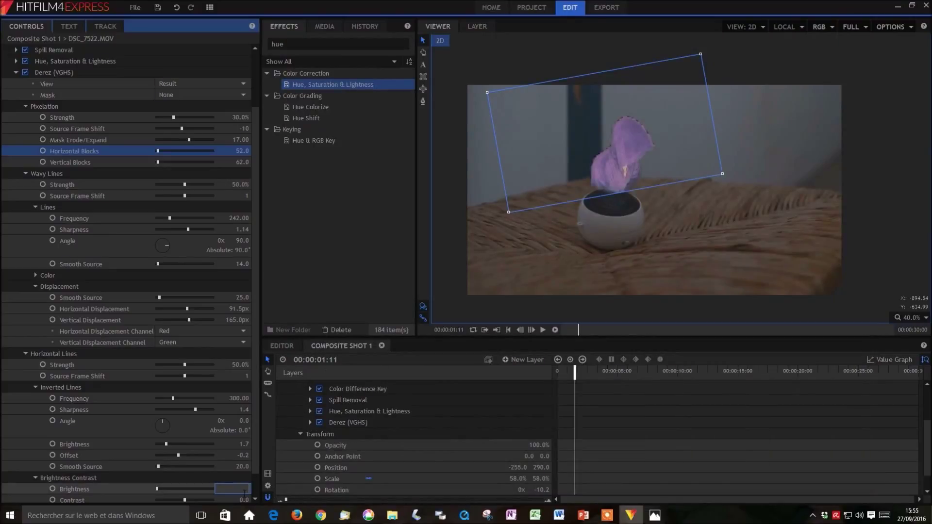
type("-86")
key("Tab")
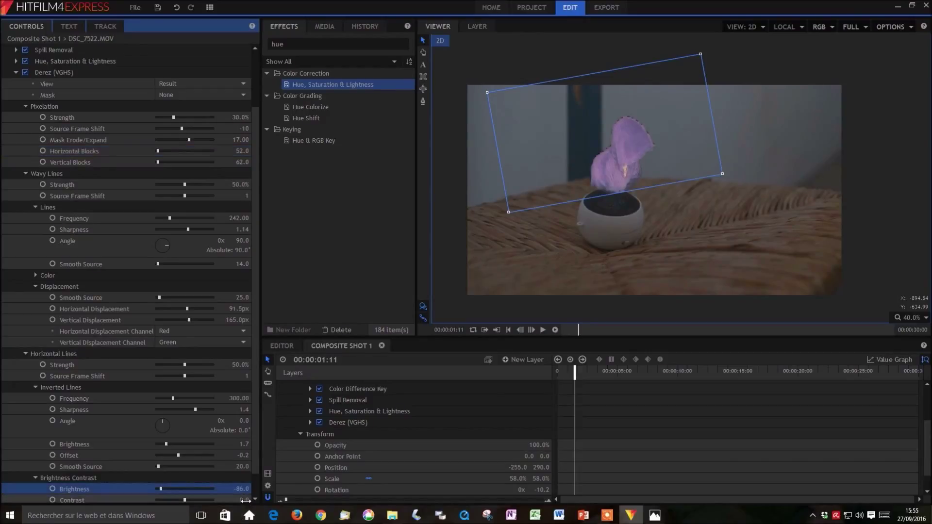
type("28")
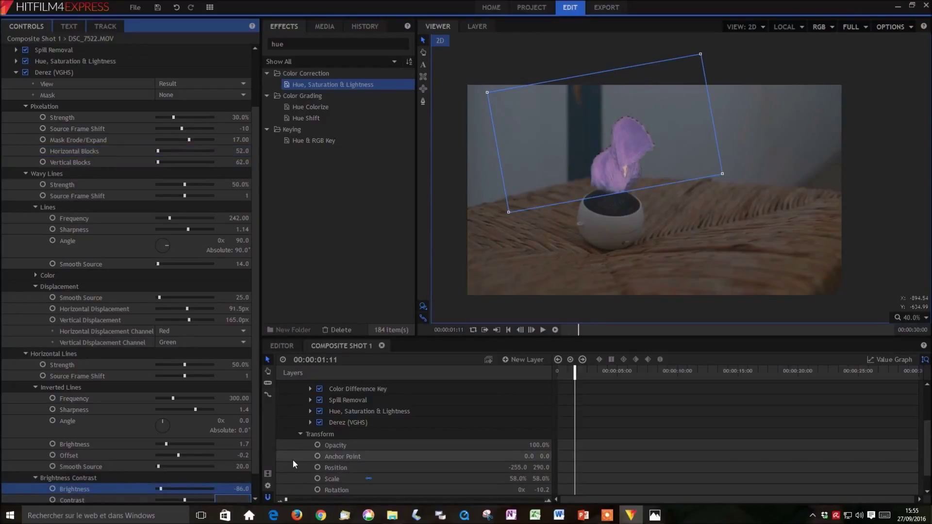
key("Return")
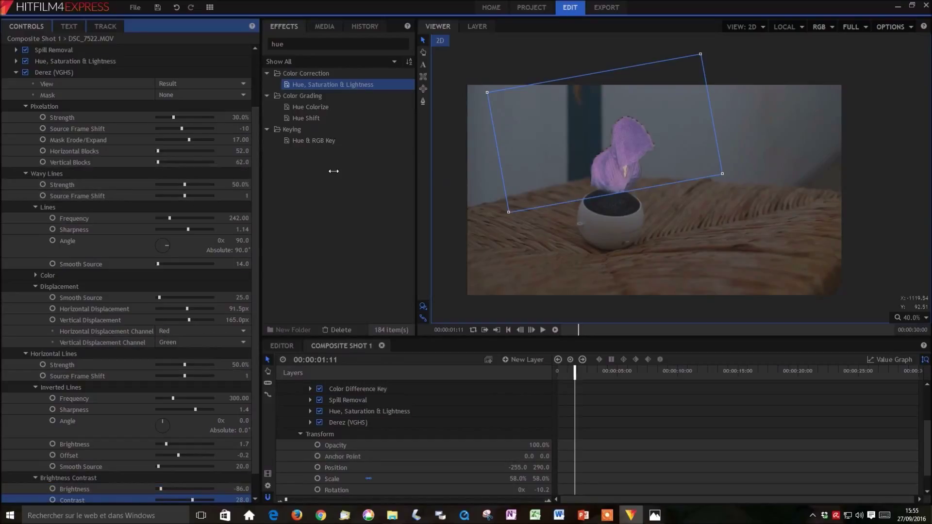
Step: Set the Master Hue Shift of Hue, Saturation & Lightness to -169.2° on the DSC_7522.MOV layer
left_click(17, 73)
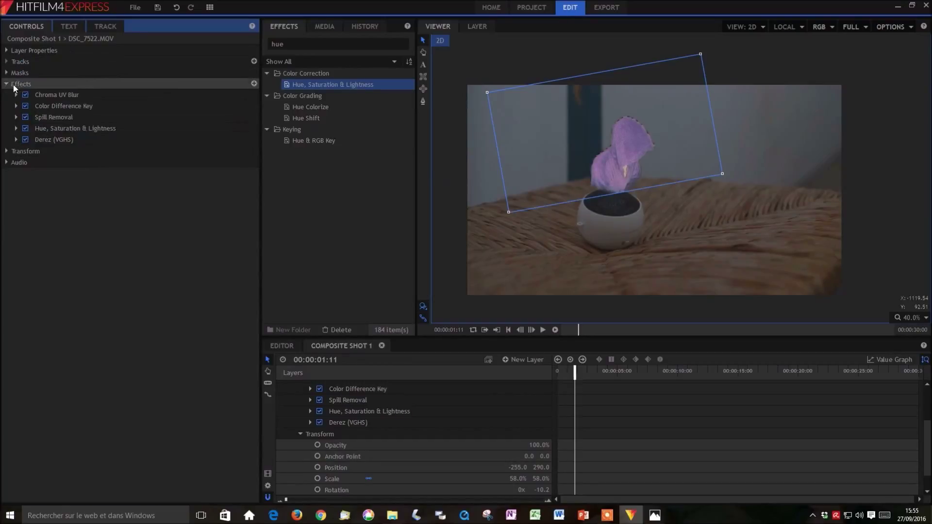
left_click(16, 129)
left_click_drag(107, 151, 115, 151)
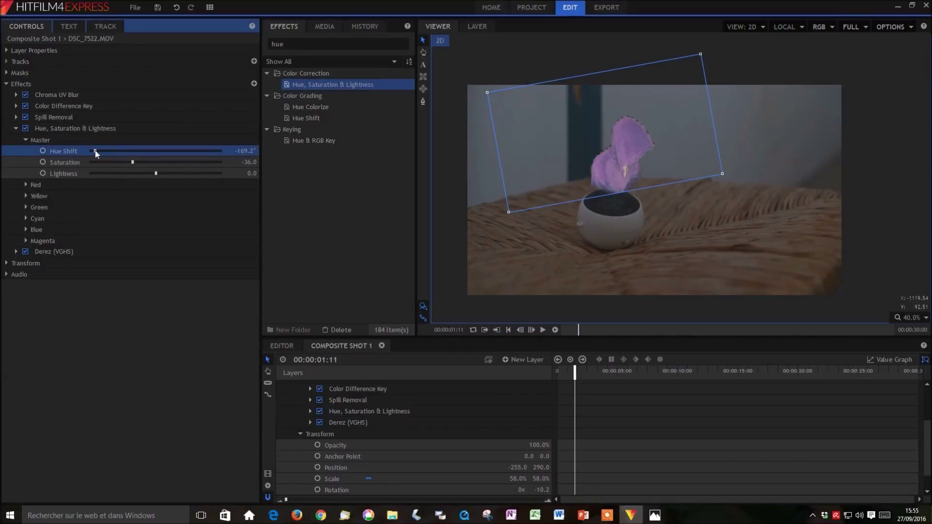
left_click(102, 151)
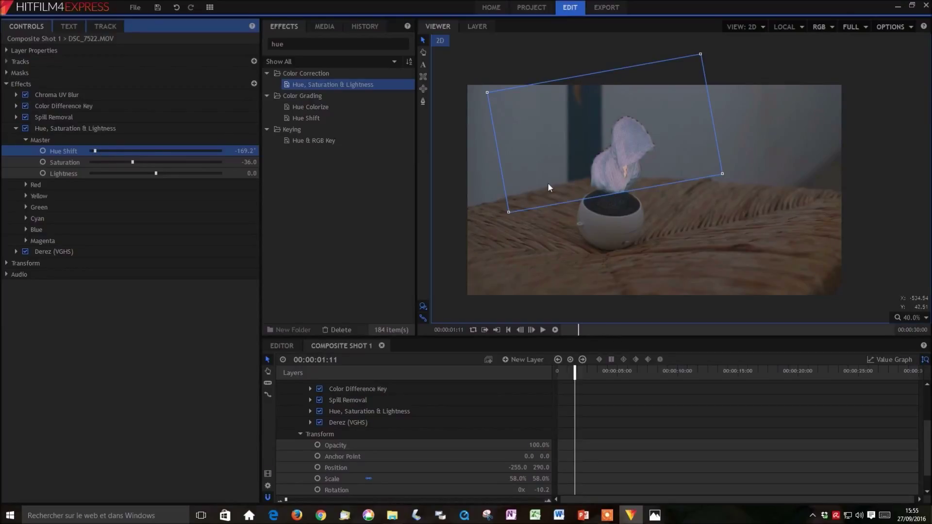
left_click(16, 129)
Step: Collapse the DSC_7522.MOV layer and create a black 1920 × 1080 plane layer named New Plane 1
scroll(458, 387, "up", 2)
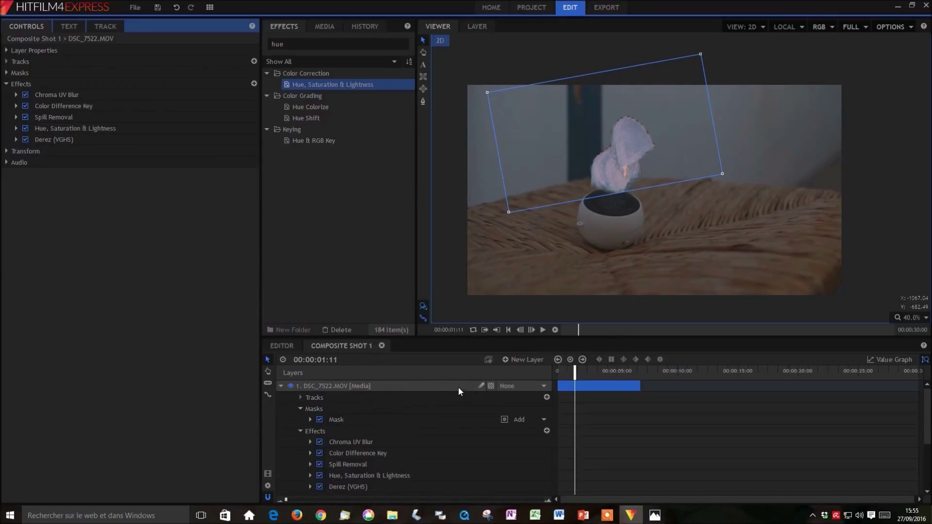
left_click(406, 385)
left_click(280, 386)
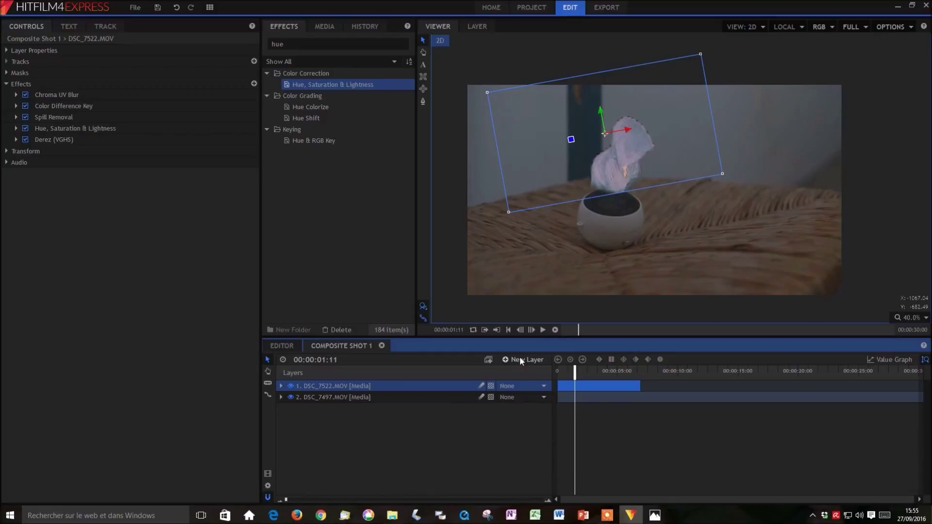
left_click(523, 360)
left_click(519, 372)
left_click(458, 265)
left_click(525, 321)
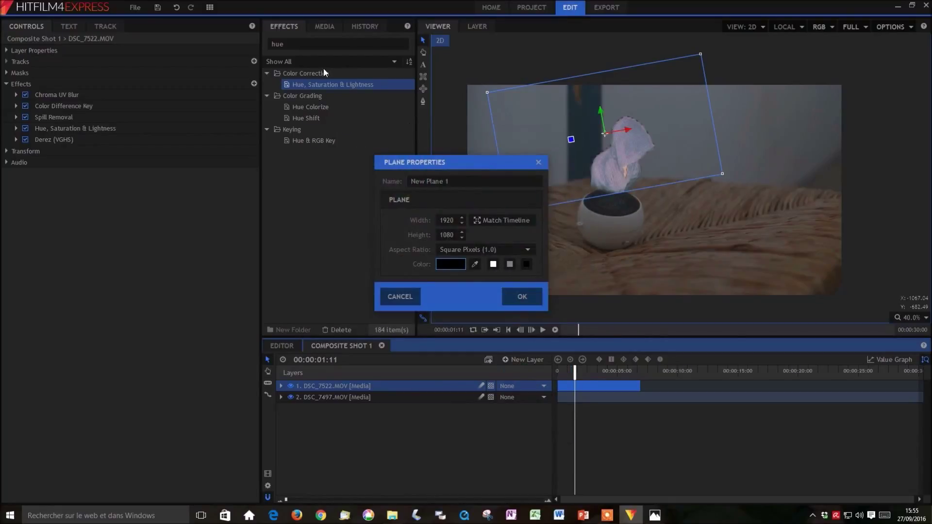
left_click(519, 296)
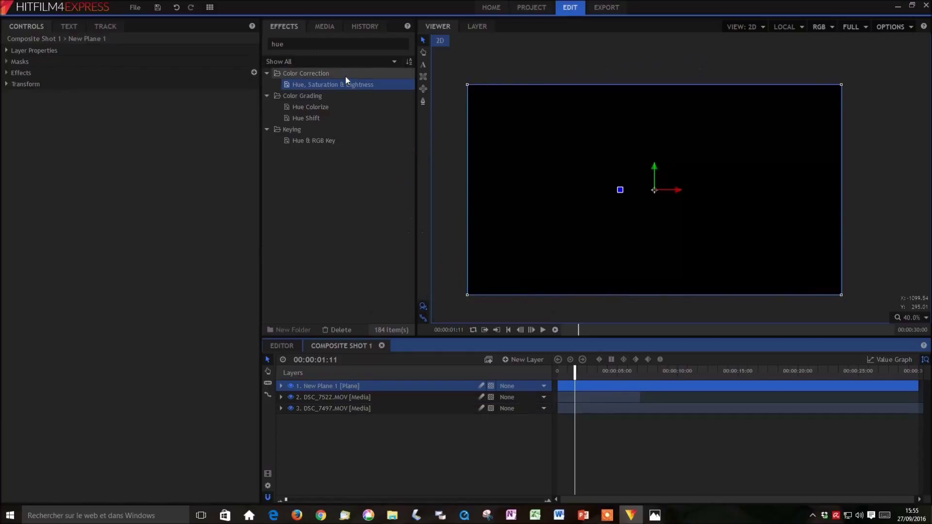
Step: Clear the effects search, add Light Flares from Lights & Flares to New Plane 1, and expand its settings
double_click(315, 46)
key("BackSpace")
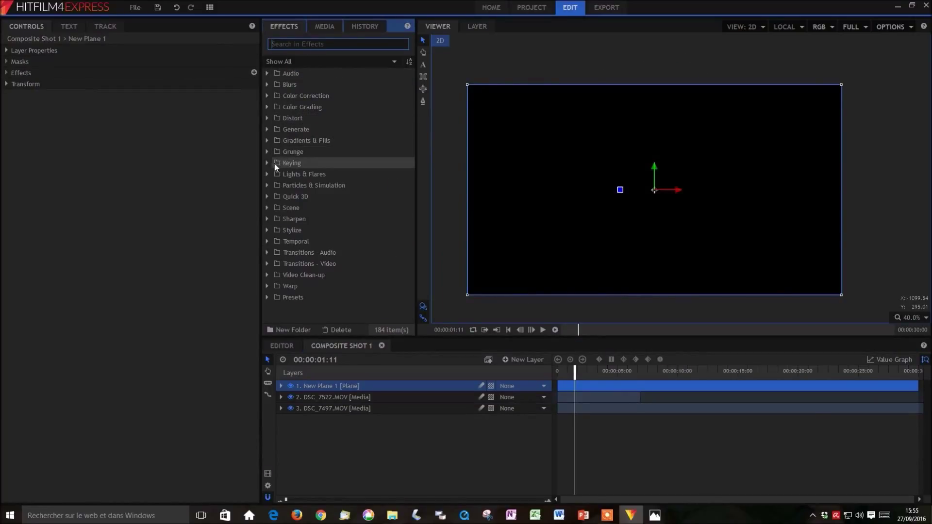
left_click(266, 174)
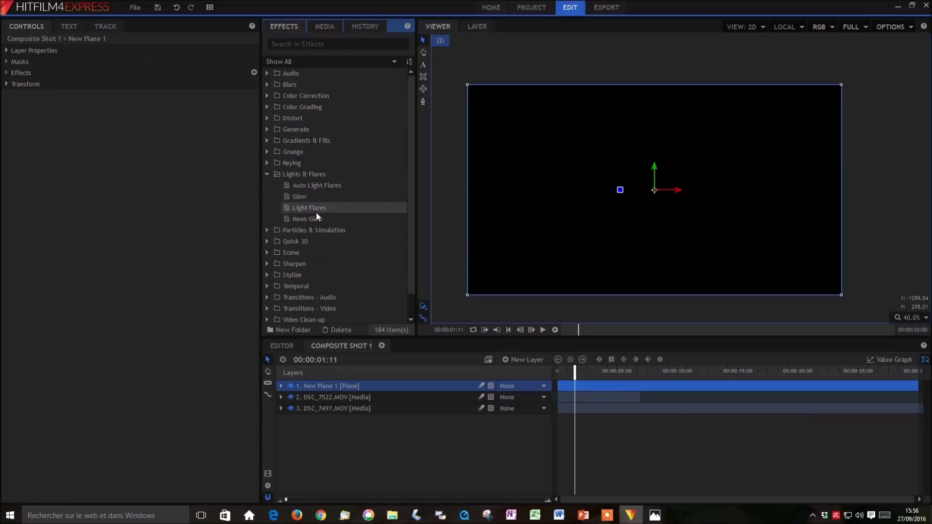
left_click_drag(319, 210, 354, 385)
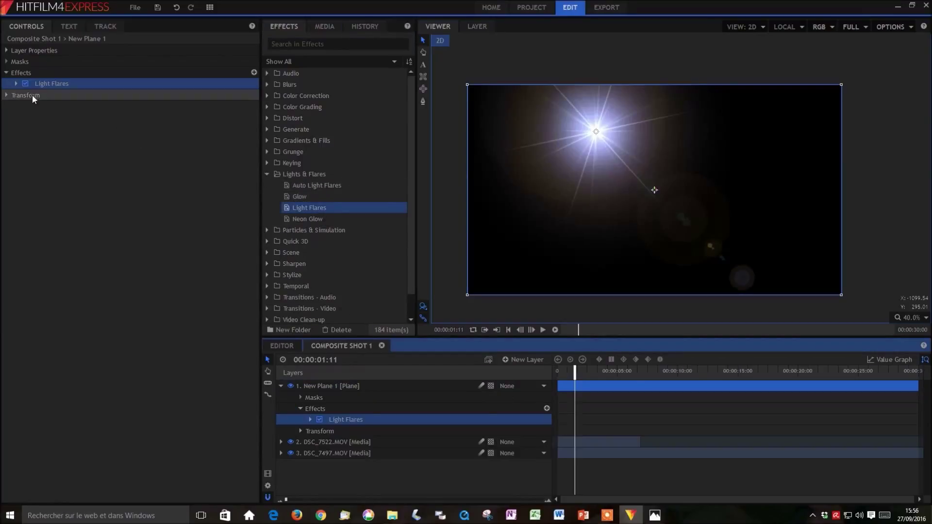
left_click(15, 83)
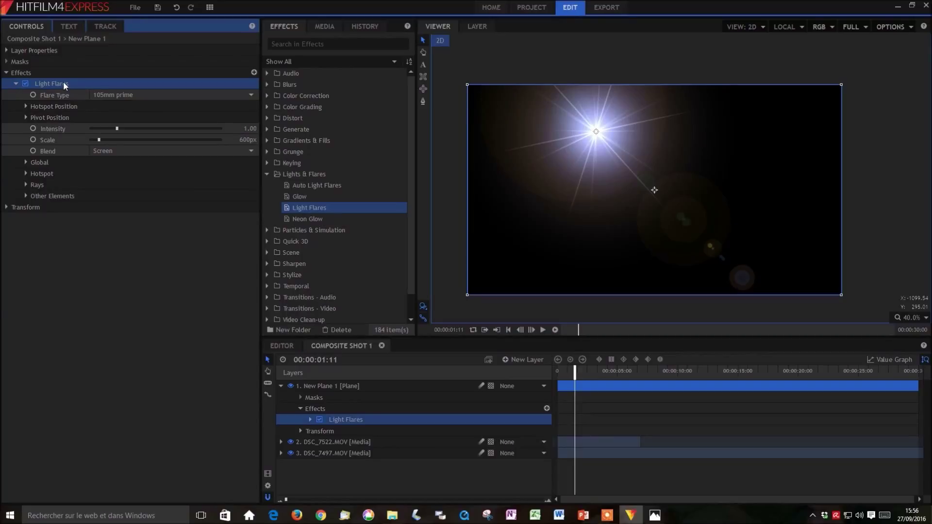
Step: Change the blend mode of New Plane 1 so its black background drops out and the flare overlays the footage
right_click(347, 387)
mouse_move(413, 180)
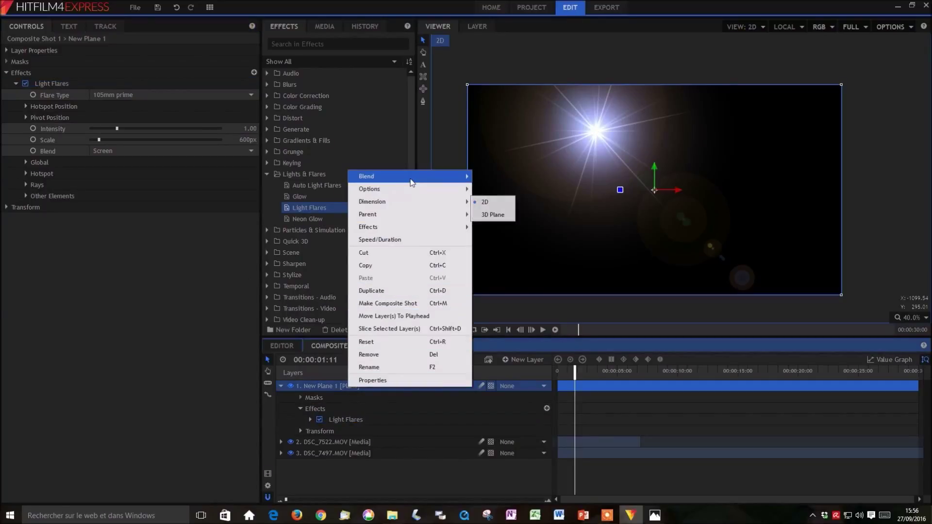
left_click(487, 189)
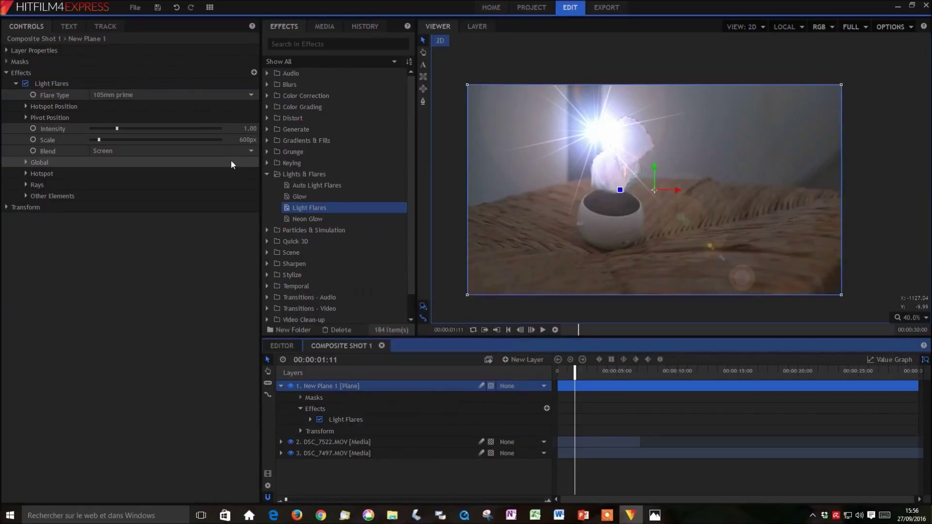
Step: Set the flare type to Anamorphic streak and move its hotspot onto the bowl's opening at the hooded figure's base
left_click(111, 95)
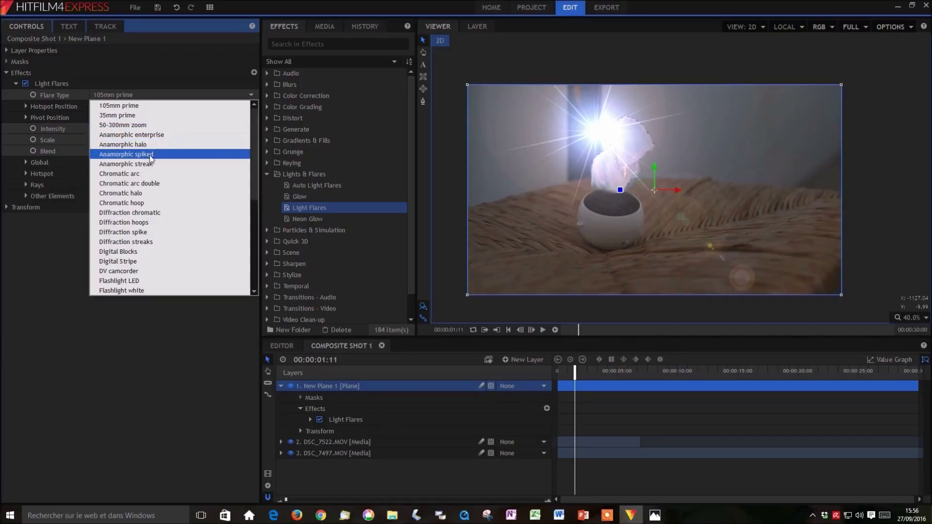
left_click(150, 164)
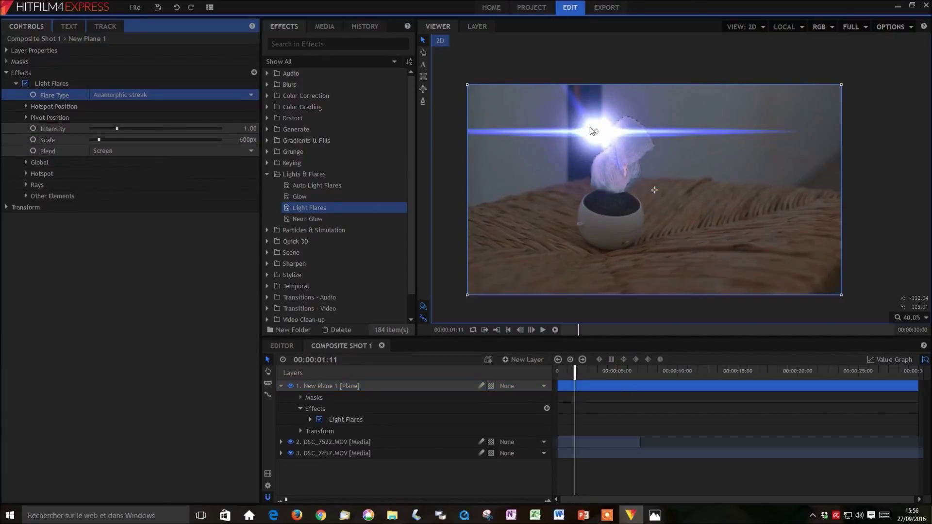
left_click_drag(595, 131, 613, 204)
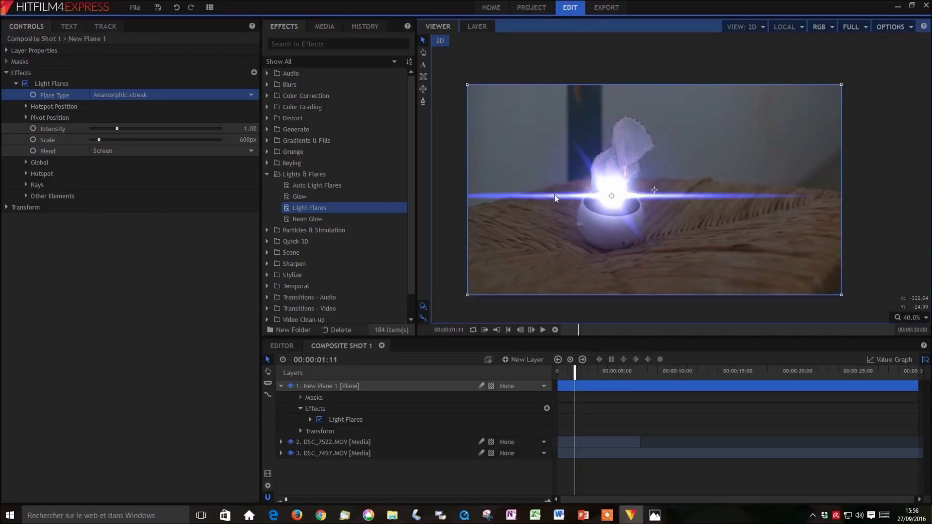
Step: Reduce the flare's global saturation to 0.62, hotspot brightness to 0.65 and rays brightness to 0.85
left_click(26, 163)
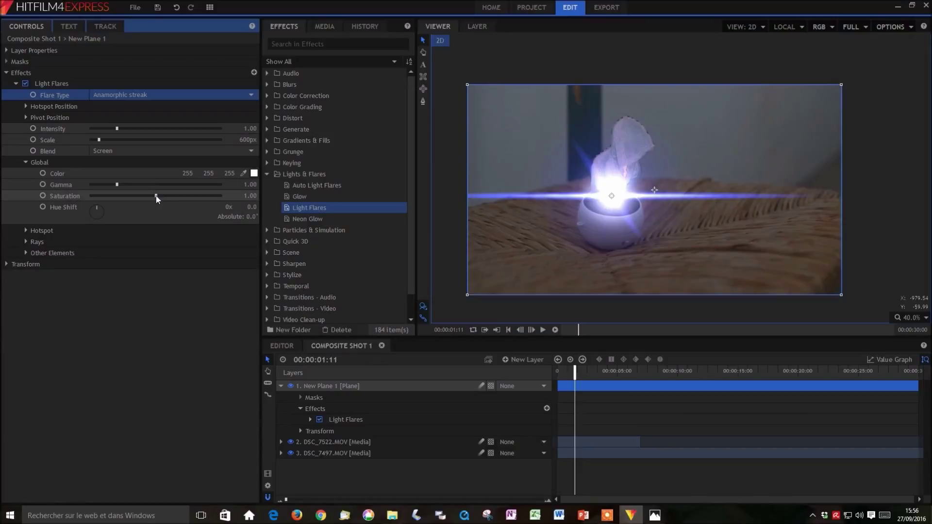
left_click_drag(156, 195, 131, 196)
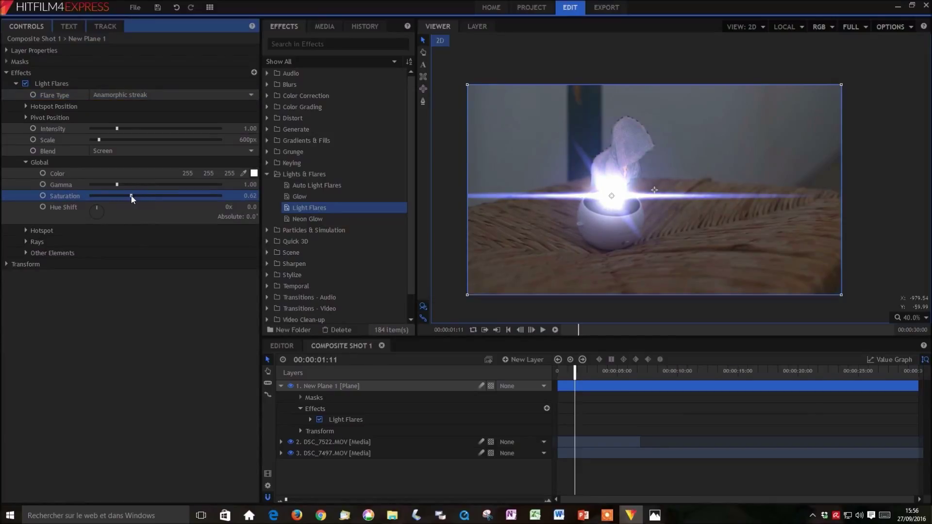
left_click(25, 231)
left_click_drag(114, 240, 108, 241)
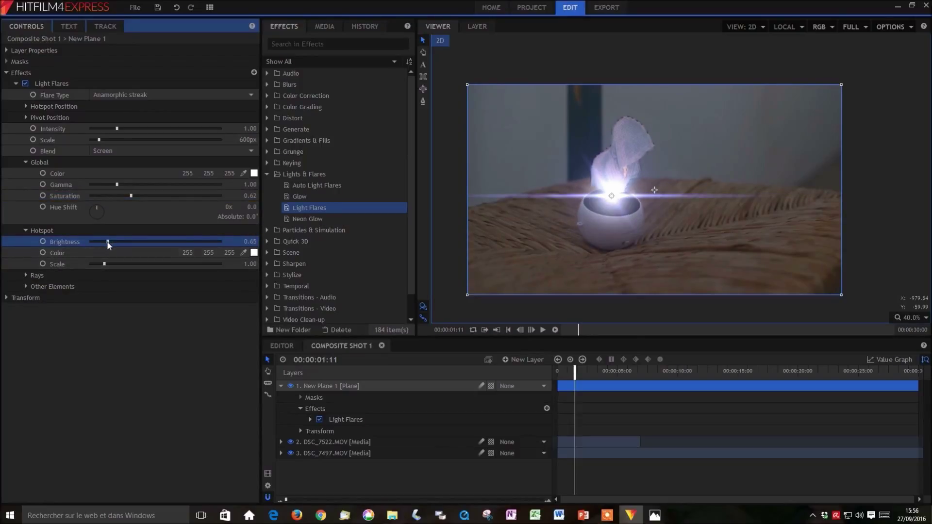
left_click(25, 276)
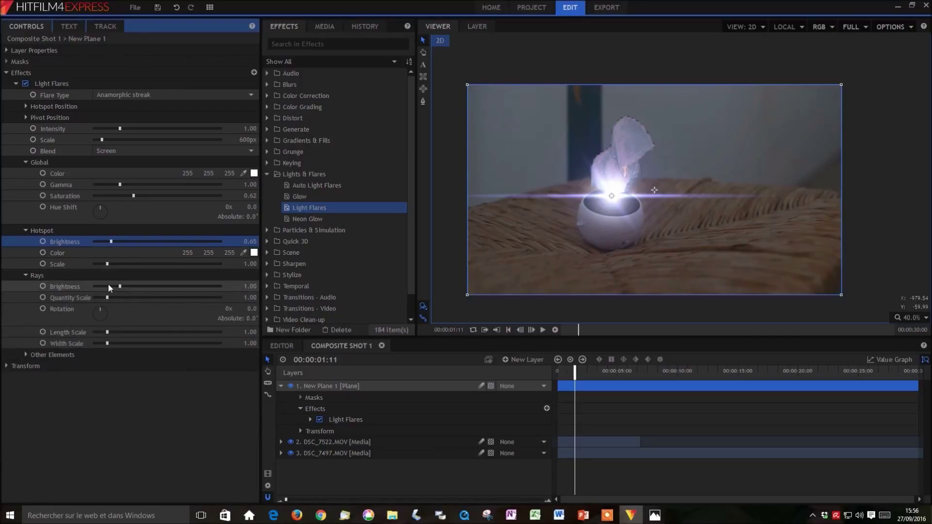
left_click_drag(112, 286, 116, 287)
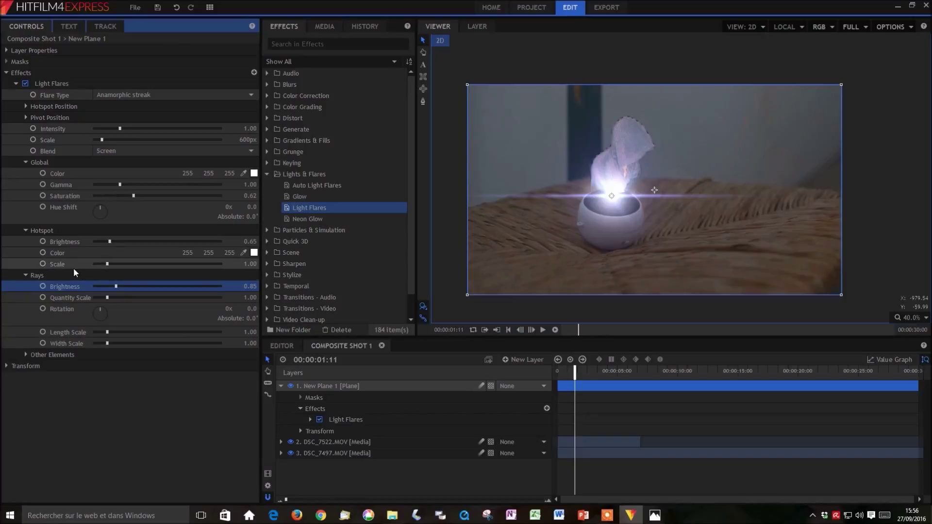
Step: Create a grade layer above New Plane 1 and apply the Curves effect to it
left_click(523, 362)
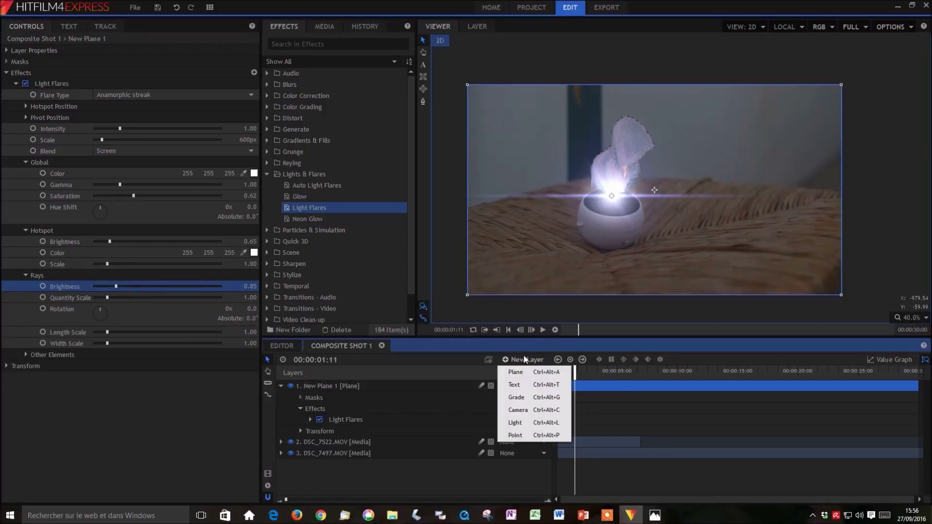
left_click(523, 400)
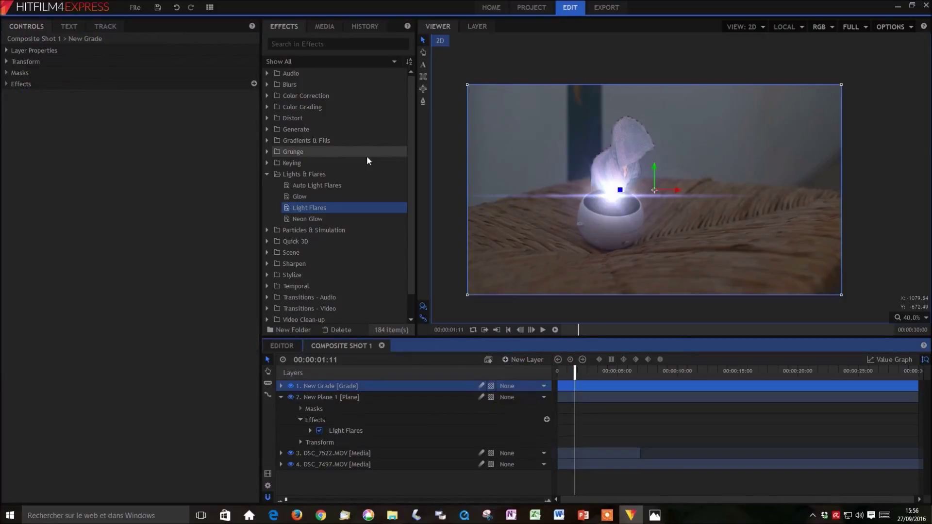
left_click(307, 46)
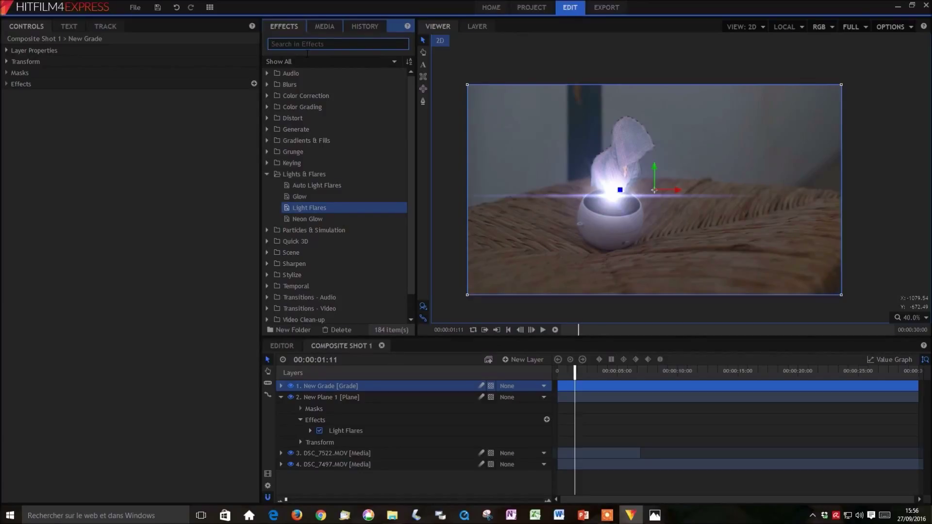
type("cu")
left_click(323, 107)
left_click_drag(351, 385, 343, 381)
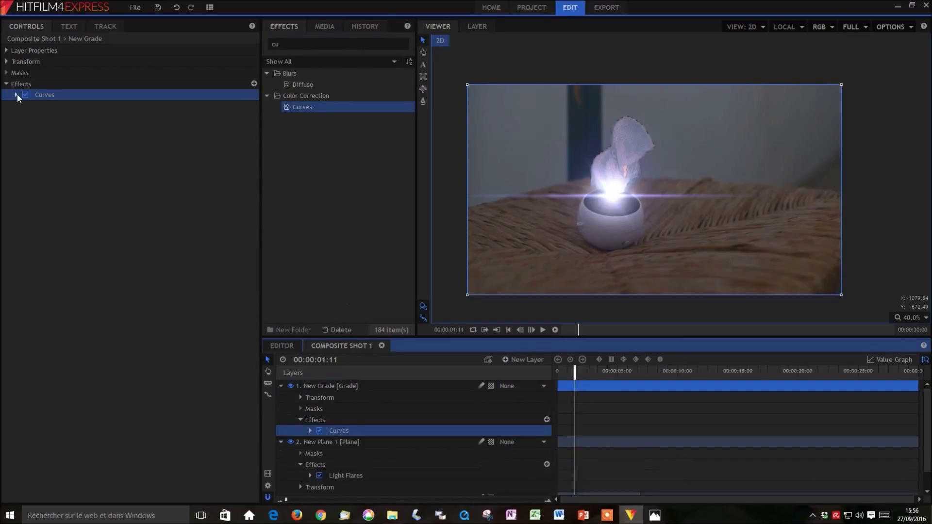
Step: Raise the shadows and lower the highlights of the Blue channel in the grade layer's Curves
left_click(16, 96)
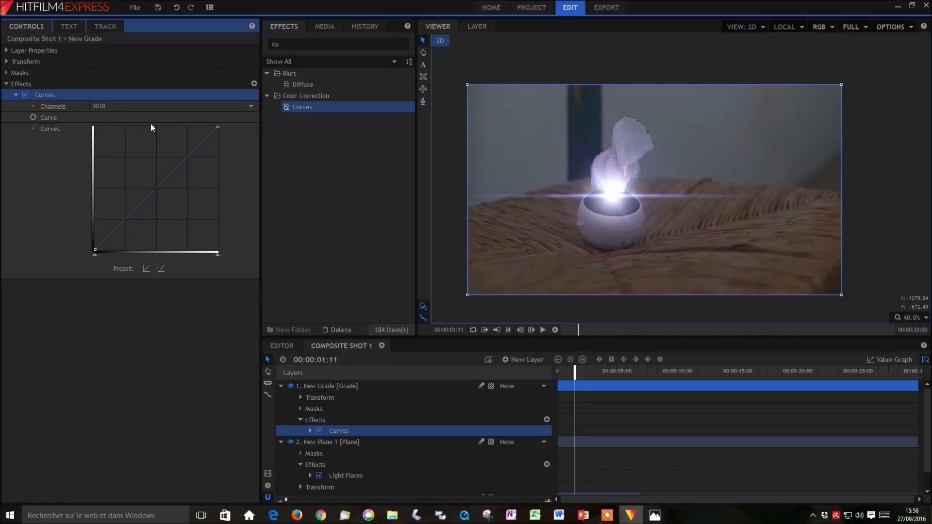
left_click(182, 106)
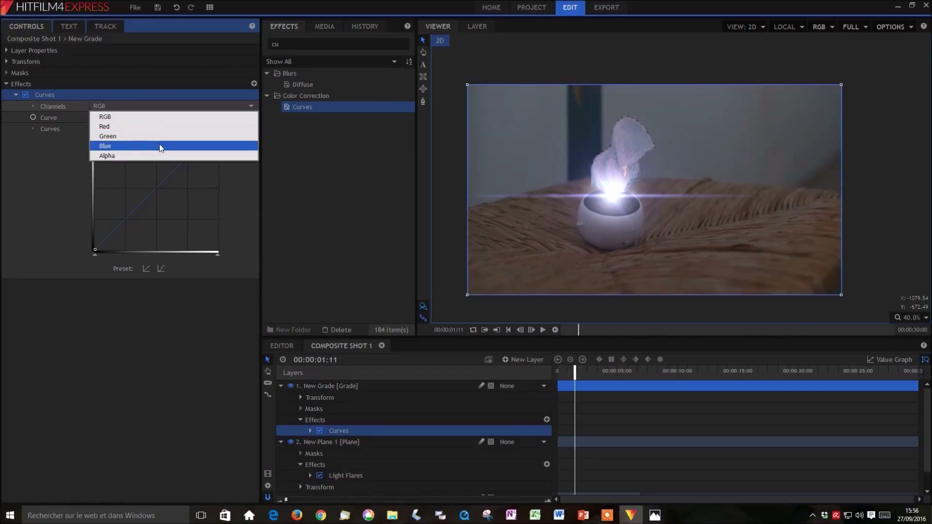
left_click(159, 145)
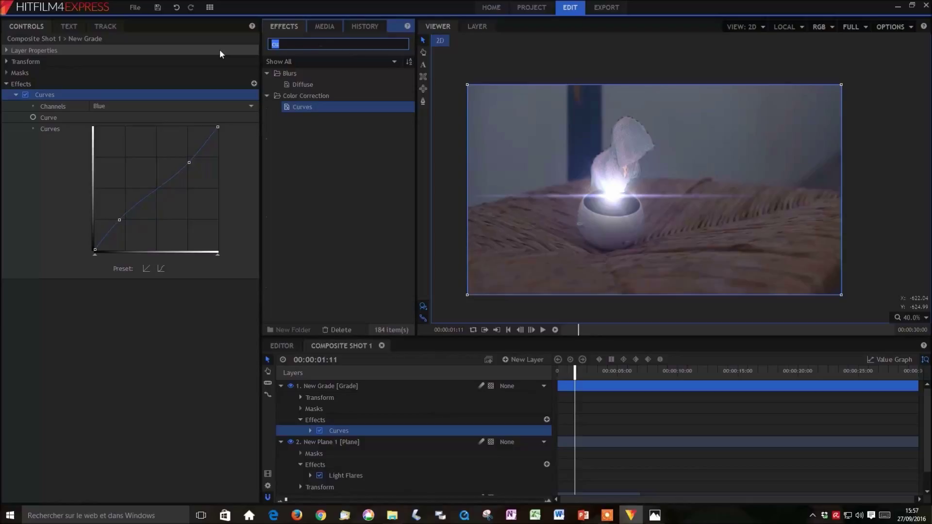
Step: Search the effects for "let", add Letterbox to the New Grade layer, and collapse the Curves settings
key("BackSpace")
key("BackSpace")
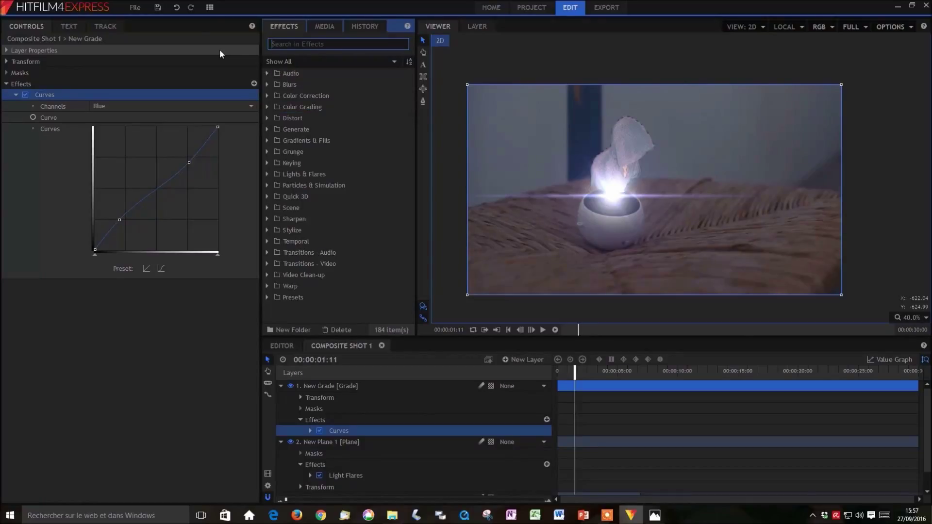
type("let")
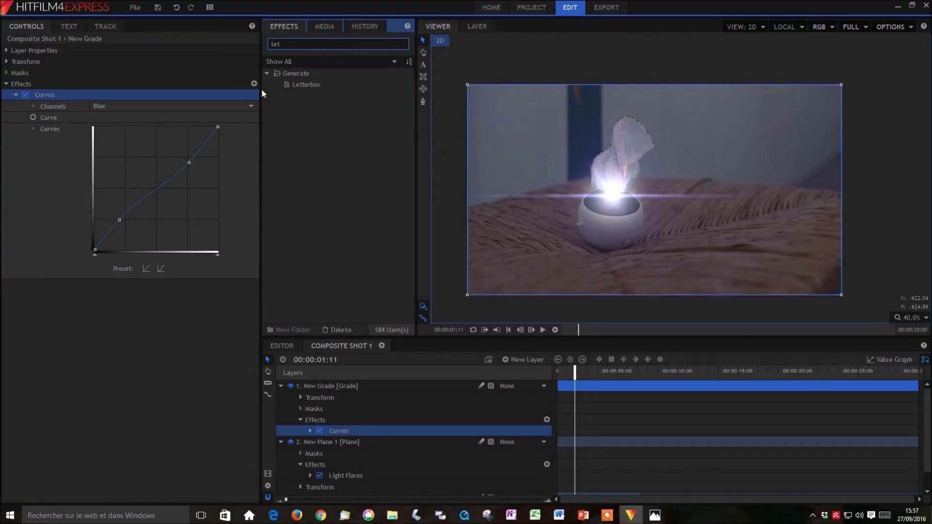
left_click_drag(310, 85, 314, 92)
left_click_drag(382, 345, 356, 386)
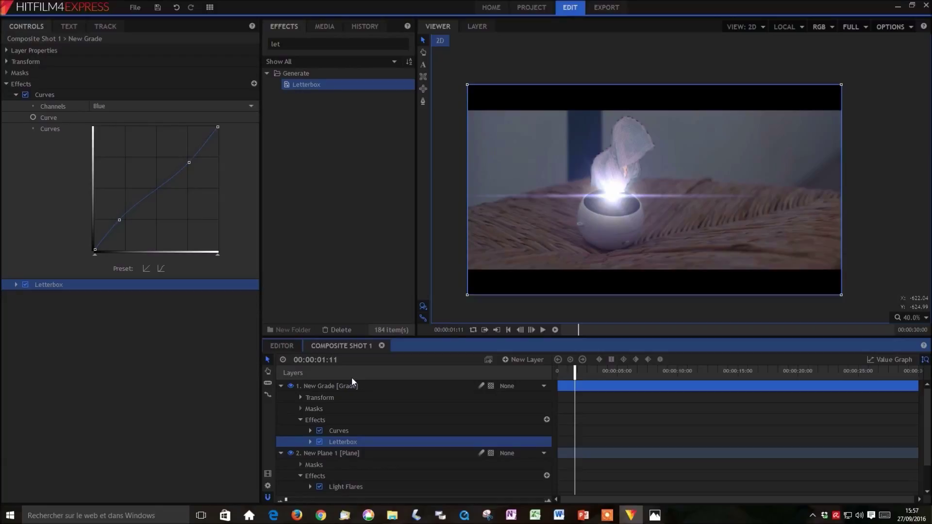
left_click(16, 95)
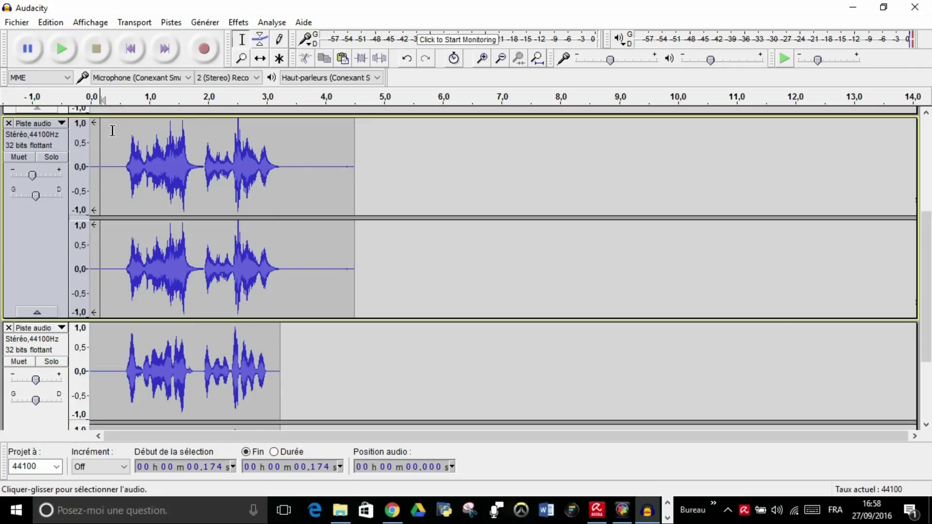
Step: Switch to Audacity, play the processed voice track from about 0.29 s, and delete all of its audio
left_click(108, 131)
left_click(59, 50)
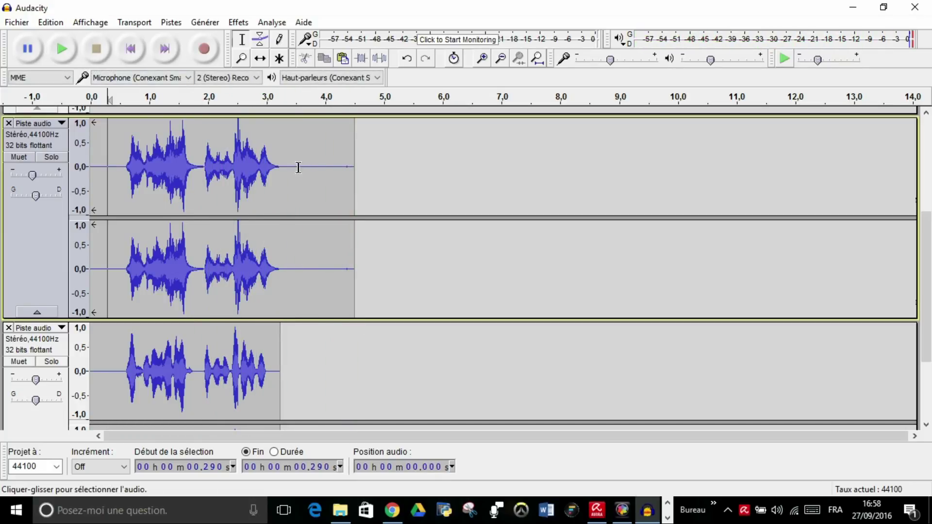
left_click_drag(299, 168, 90, 194)
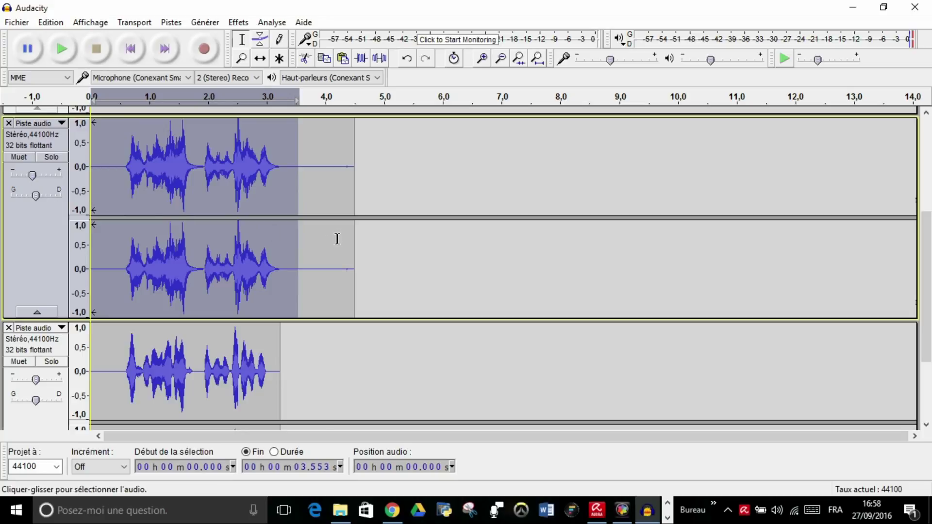
key("Delete")
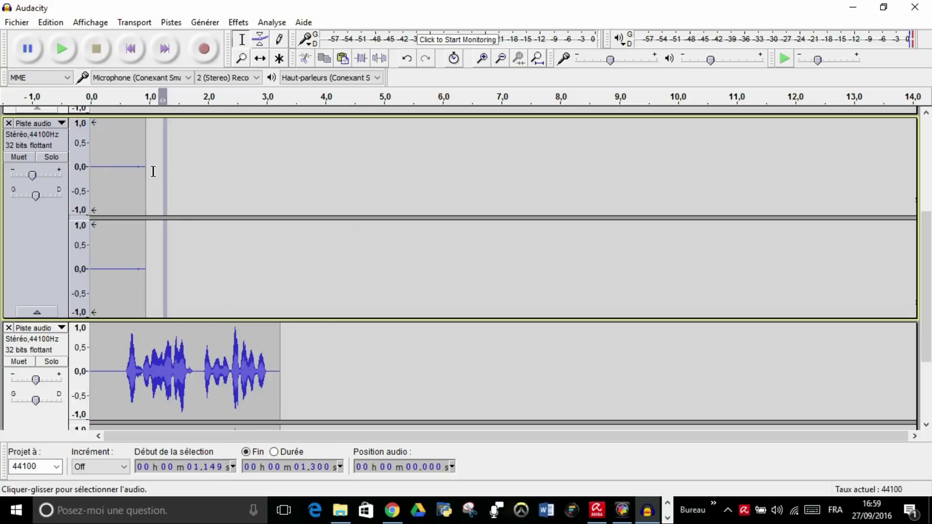
left_click(34, 199)
key("Delete")
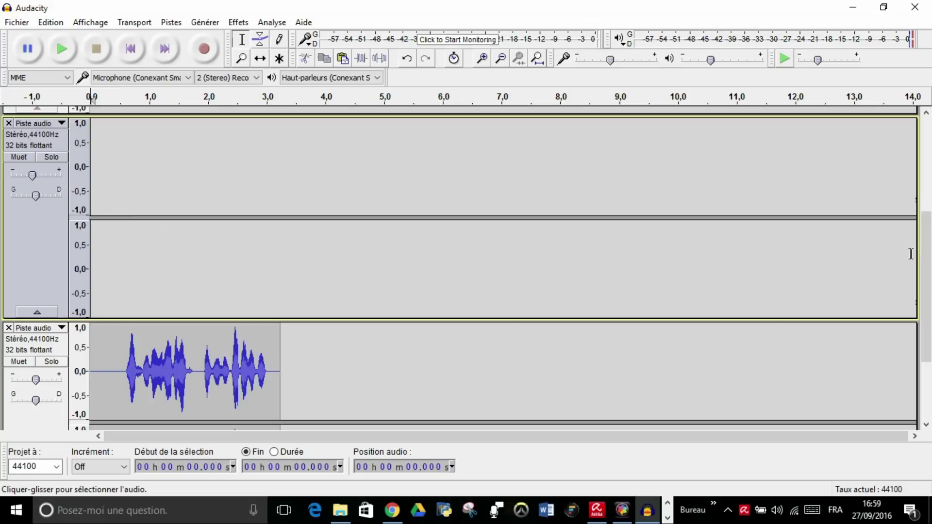
Step: Copy the unprocessed voice clip from 0 to about 3.56 s and record a short new stereo track below it
scroll(903, 255, "down", 3)
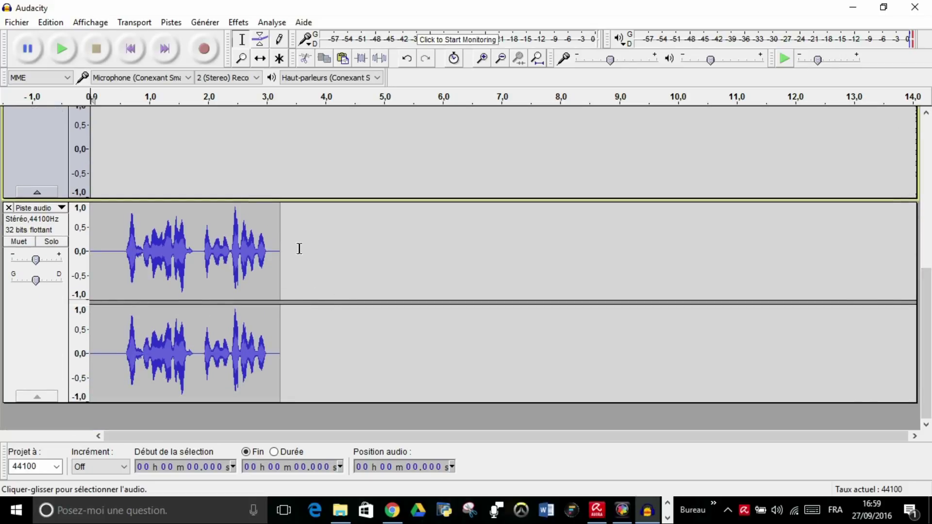
left_click_drag(300, 248, 90, 252)
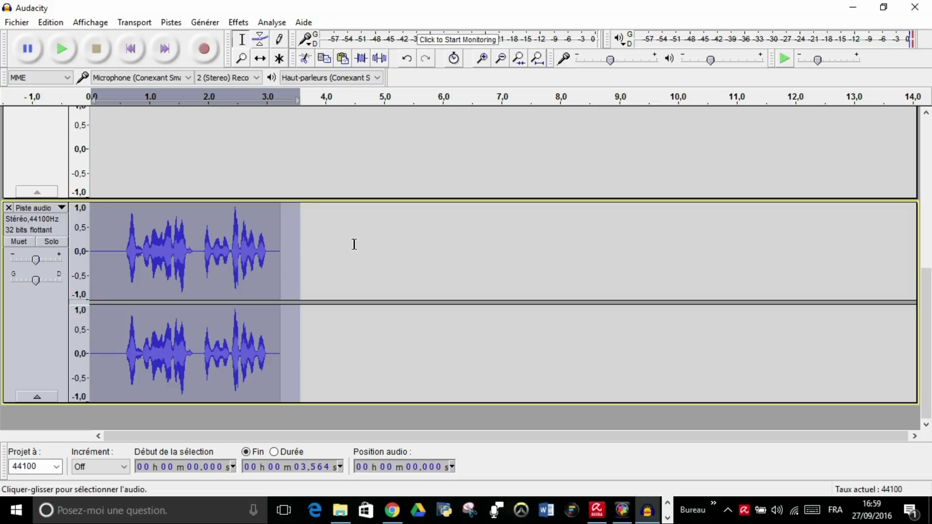
left_click(325, 218)
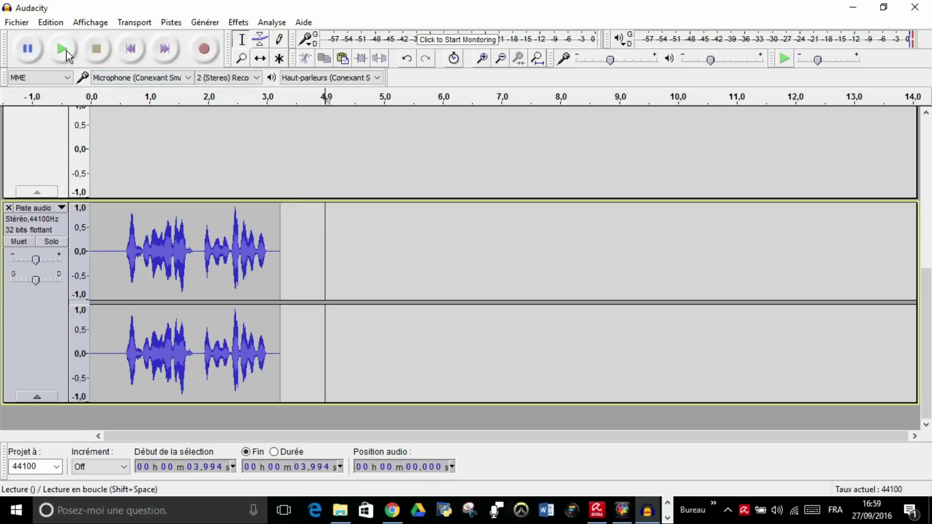
left_click(206, 56)
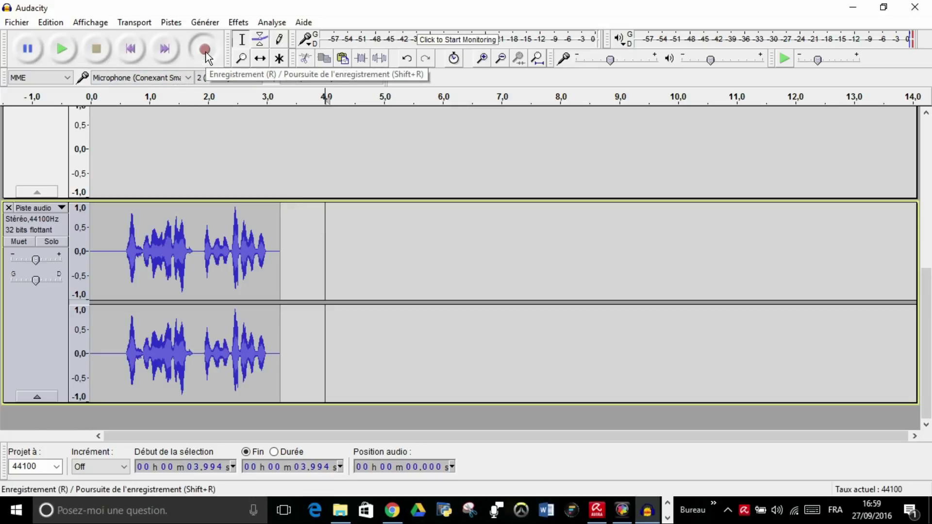
left_click(96, 49)
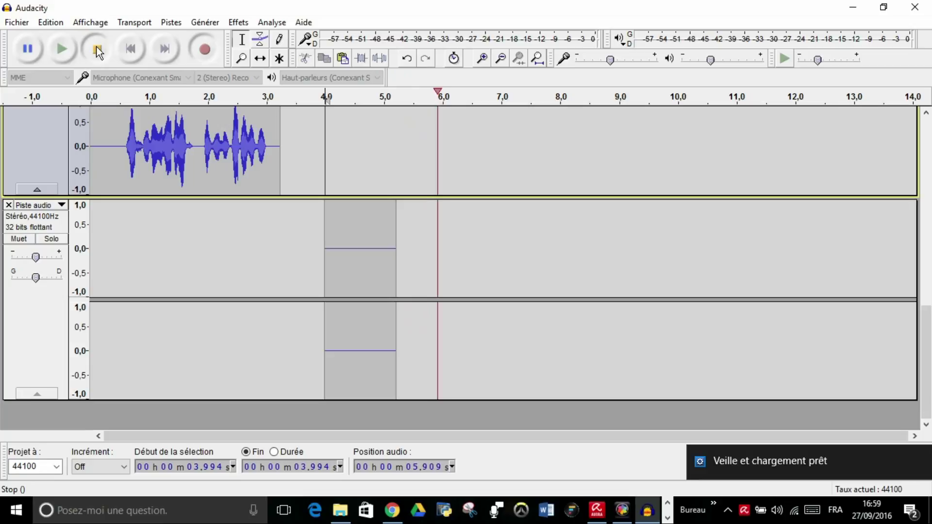
Step: Clear the silent recording from the new track and paste the copied voice clip at its start
left_click_drag(490, 243, 301, 269)
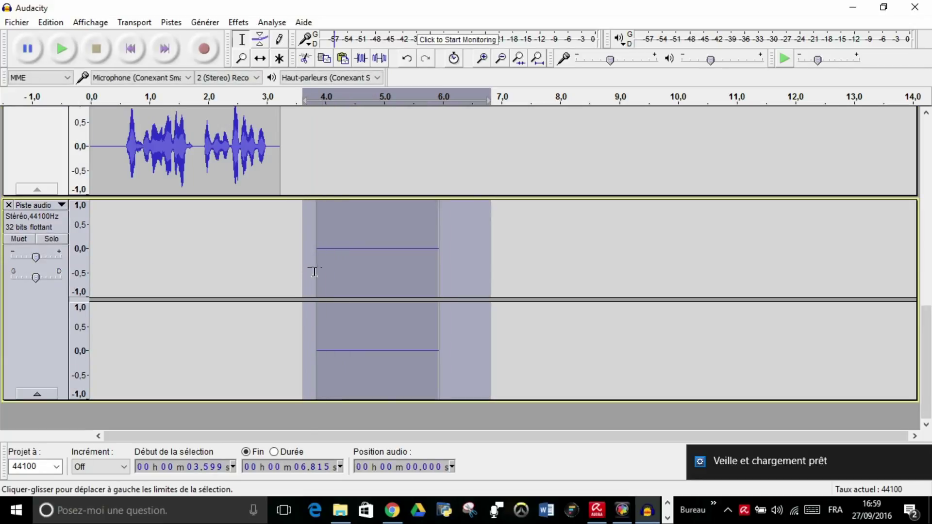
key("Delete")
left_click(56, 295)
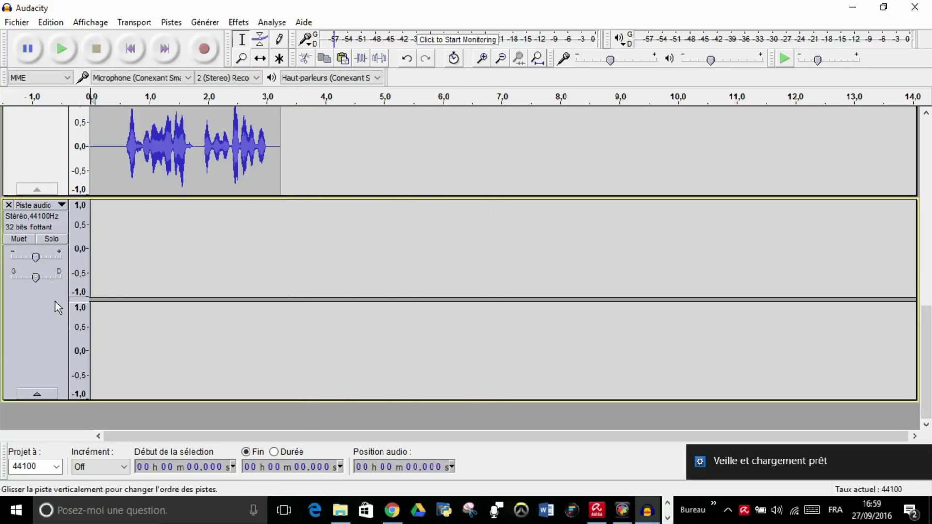
key("ctrl+v")
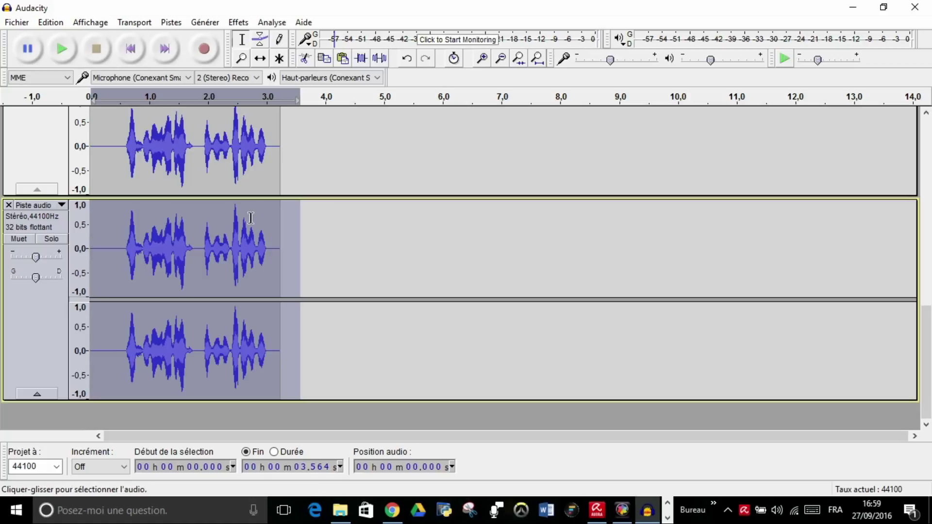
Step: Apply Vocoder to the upper voice clip with distance 1, both channels, 240 bands, no original audio or white noise, and radar needles at 77% and 67 Hz
left_click_drag(288, 150, 52, 181)
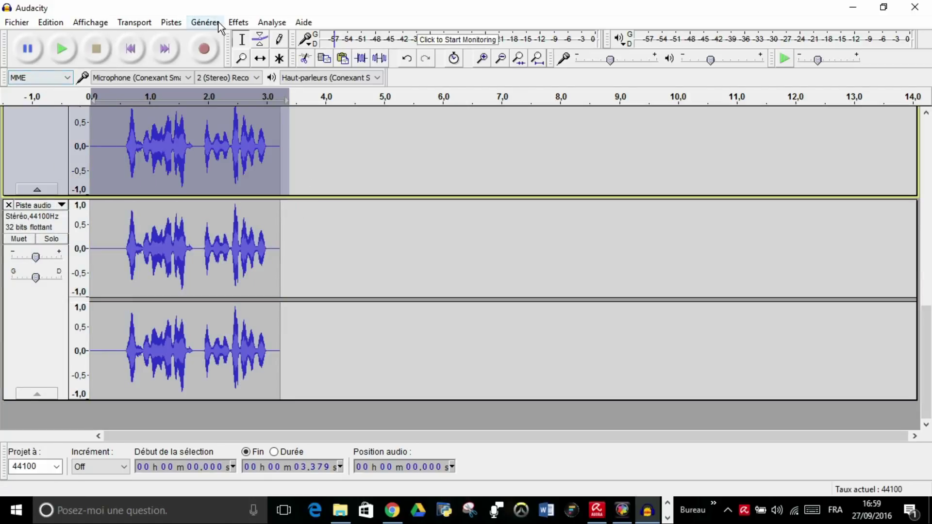
left_click(237, 24)
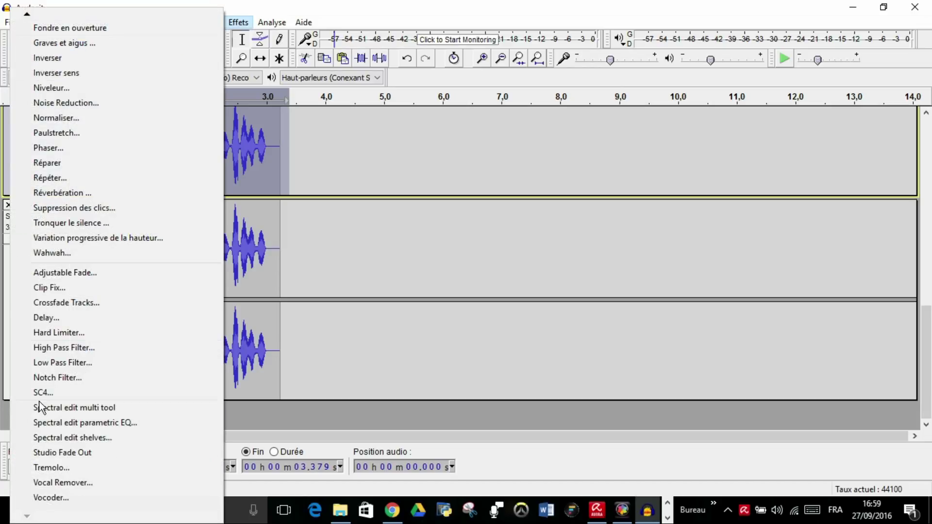
left_click(49, 497)
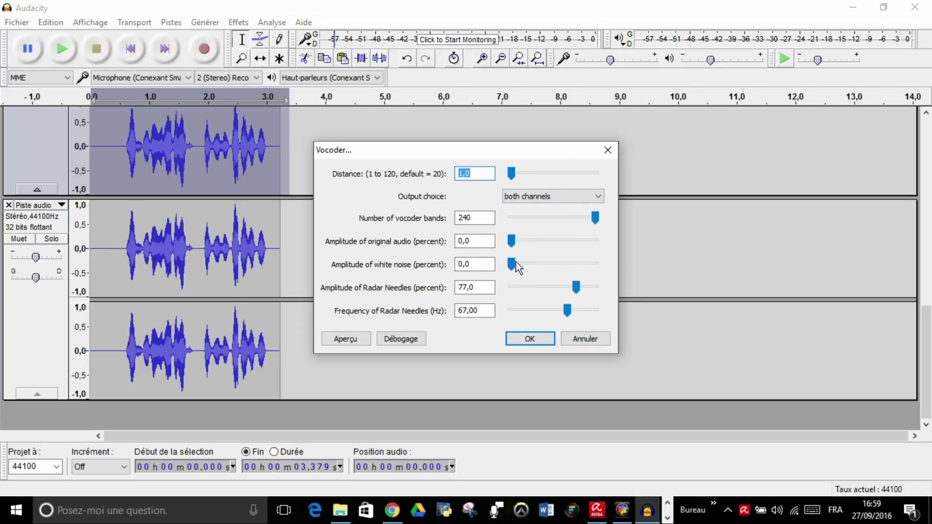
left_click(542, 341)
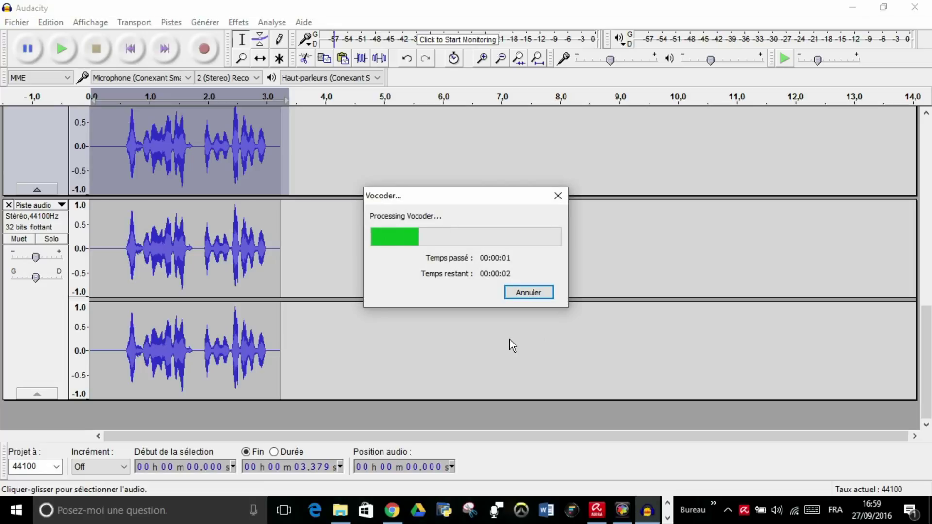
Step: Play the vocoded voice with the original, lower the vocoded track's gain slightly, and play the mix again from about 0.13 s
left_click(97, 136)
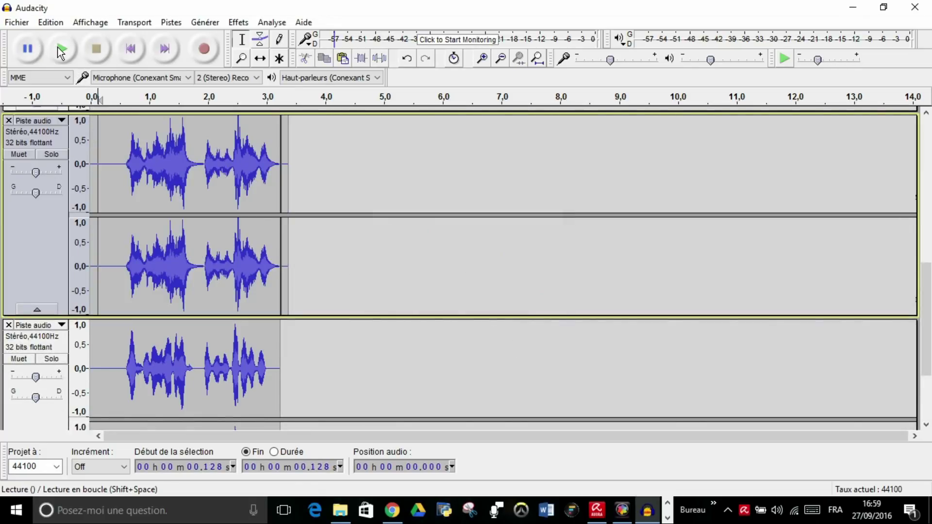
left_click(62, 49)
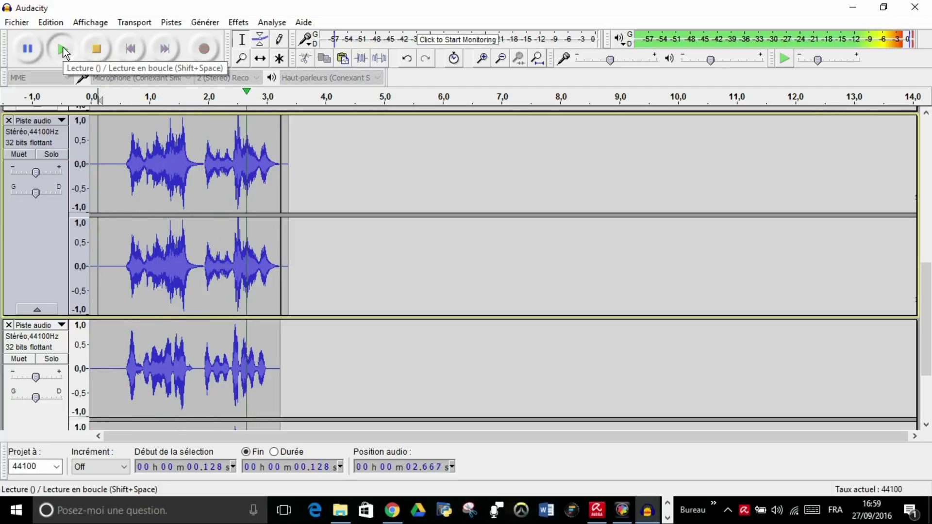
left_click_drag(38, 173, 32, 173)
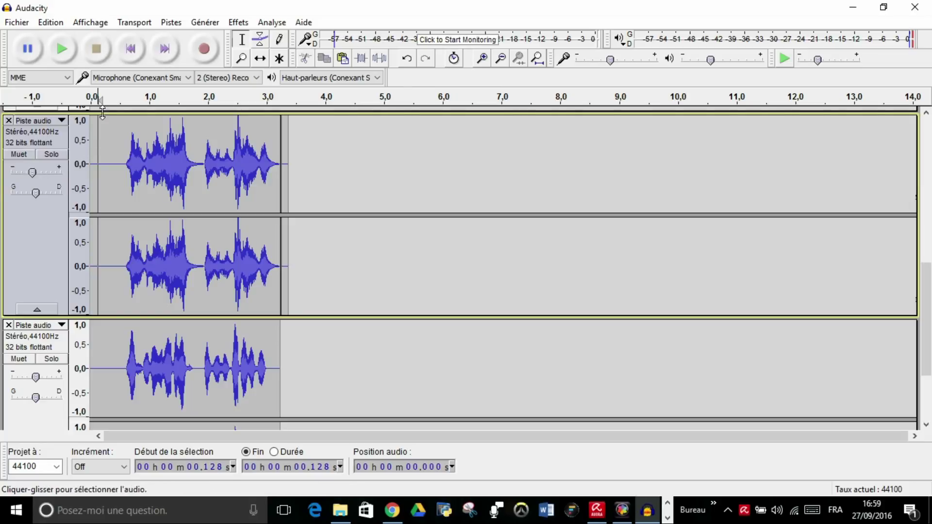
left_click(65, 51)
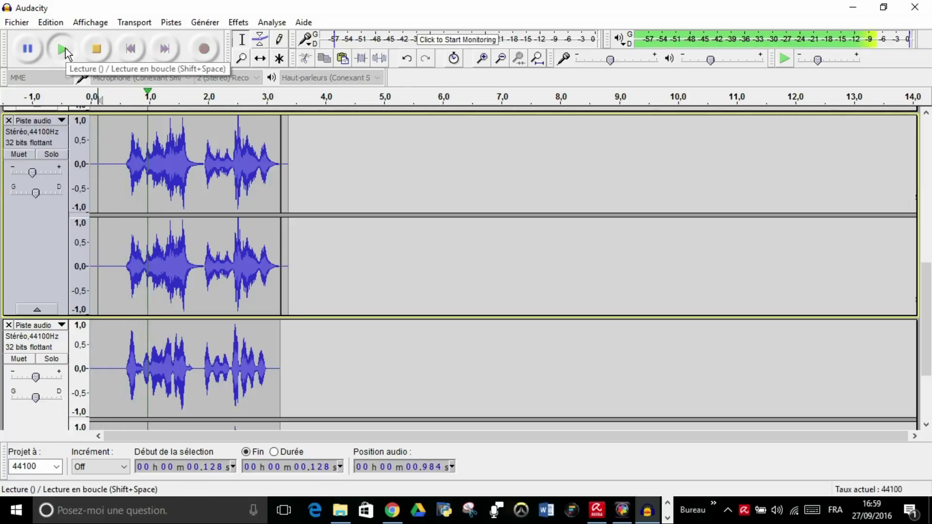